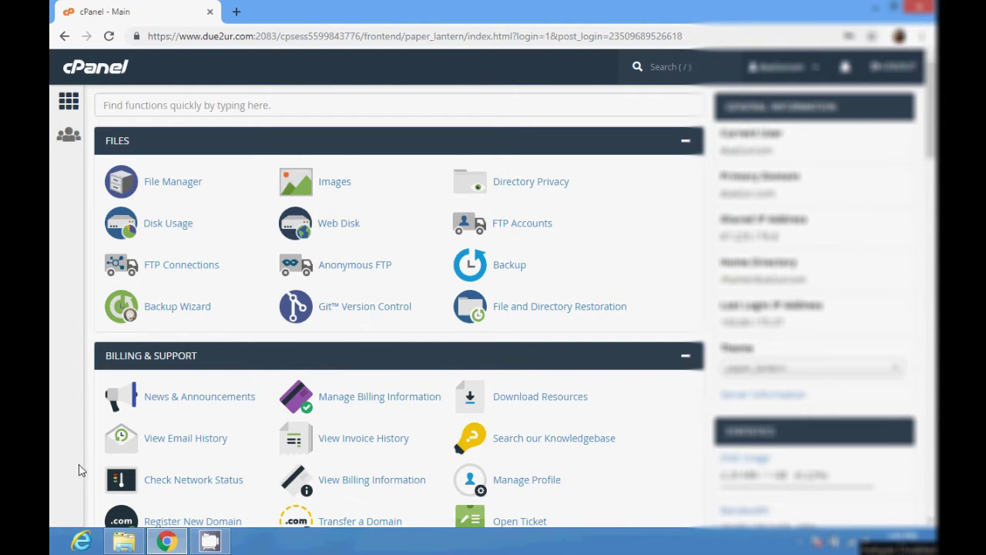
Scroll down to the Softaculous Apps Installer scripts and open the WordPress installer page.
scroll(93, 432, "down", 15)
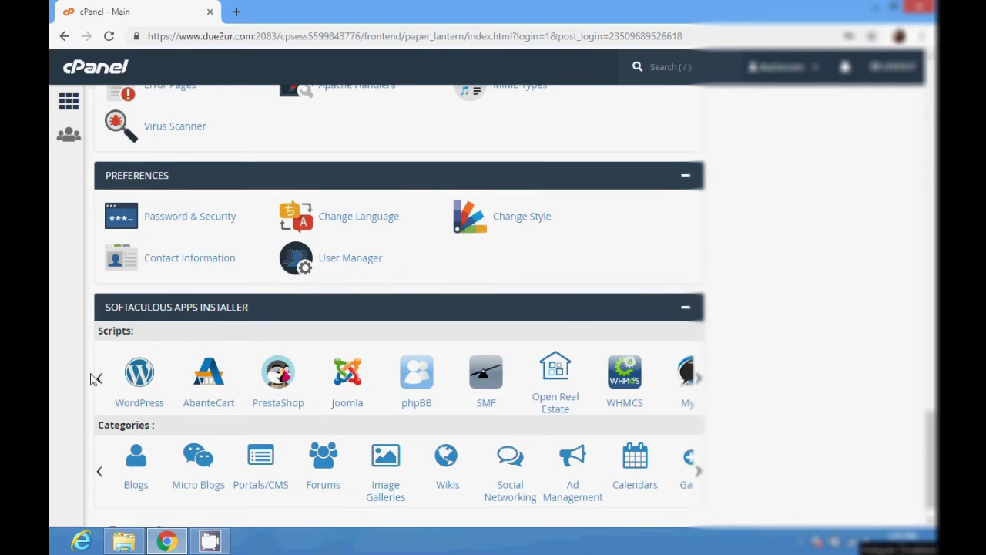
scroll(143, 431, "down", 1)
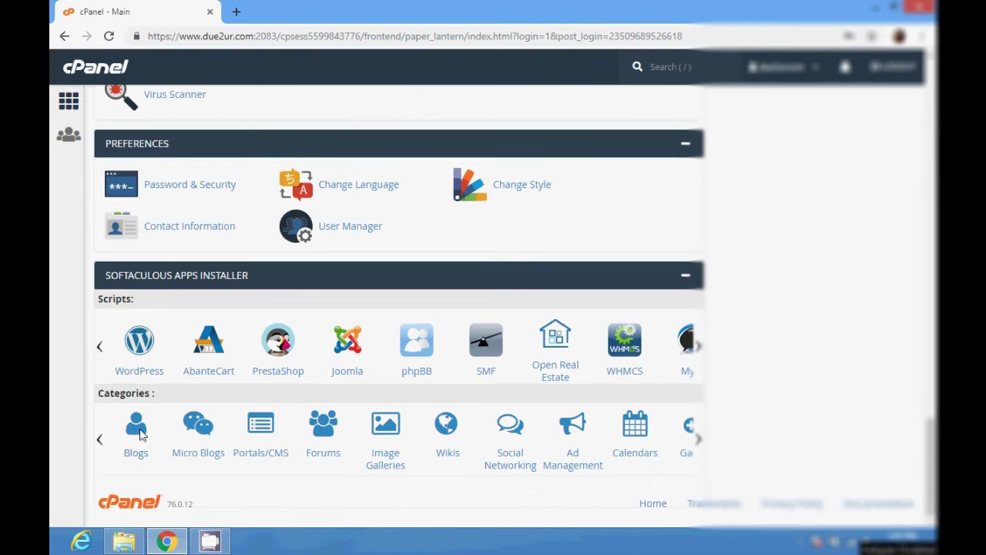
left_click(151, 375)
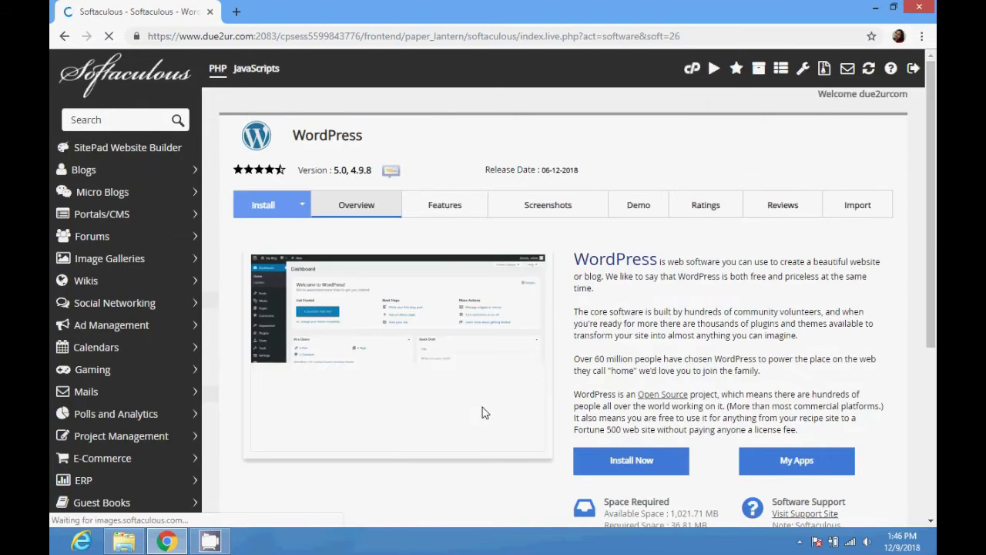
Review the WordPress 5.0 overview page, then bring up the Install tab's Software Setup form.
scroll(482, 412, "down", 3)
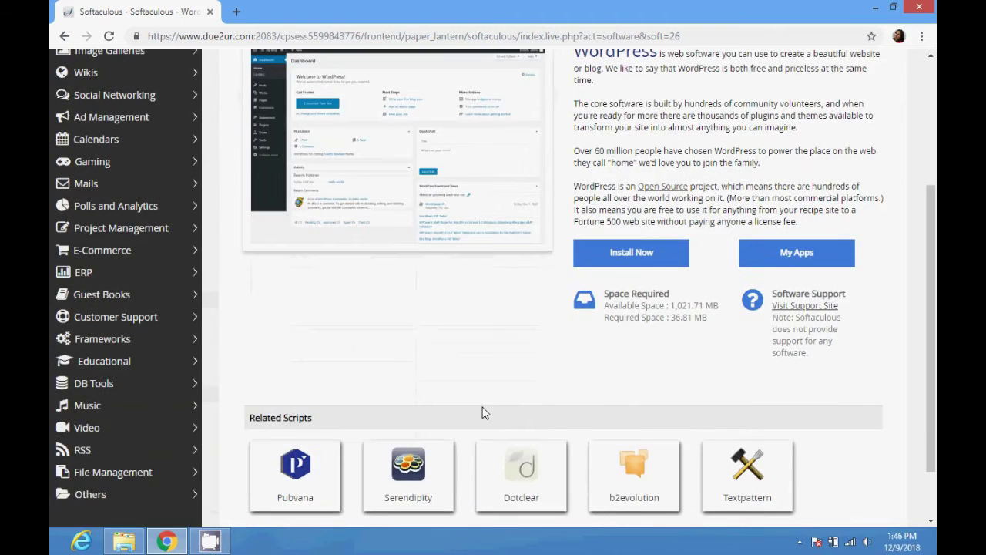
scroll(523, 358, "up", 3)
scroll(523, 359, "down", 4)
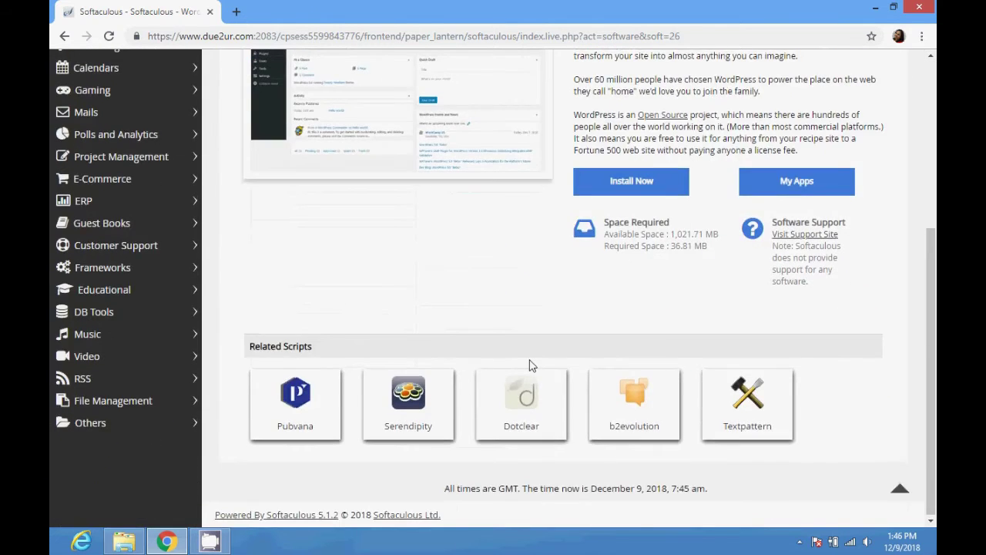
scroll(530, 365, "up", 4)
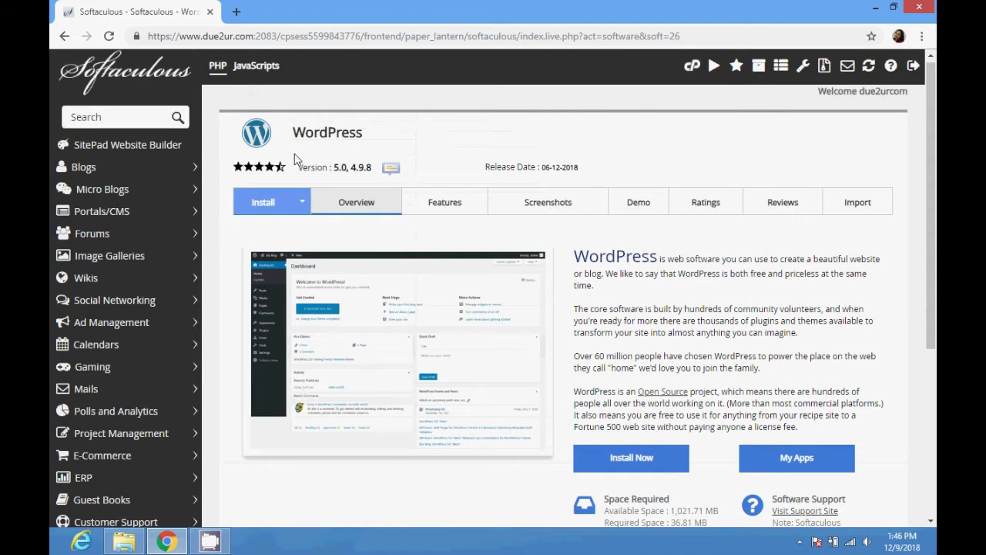
left_click(257, 203)
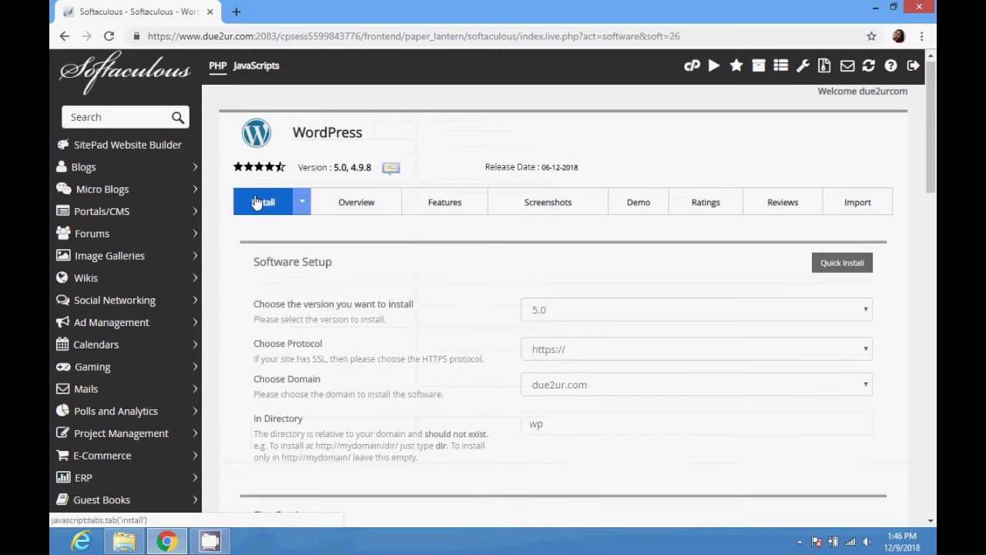
left_click(593, 316)
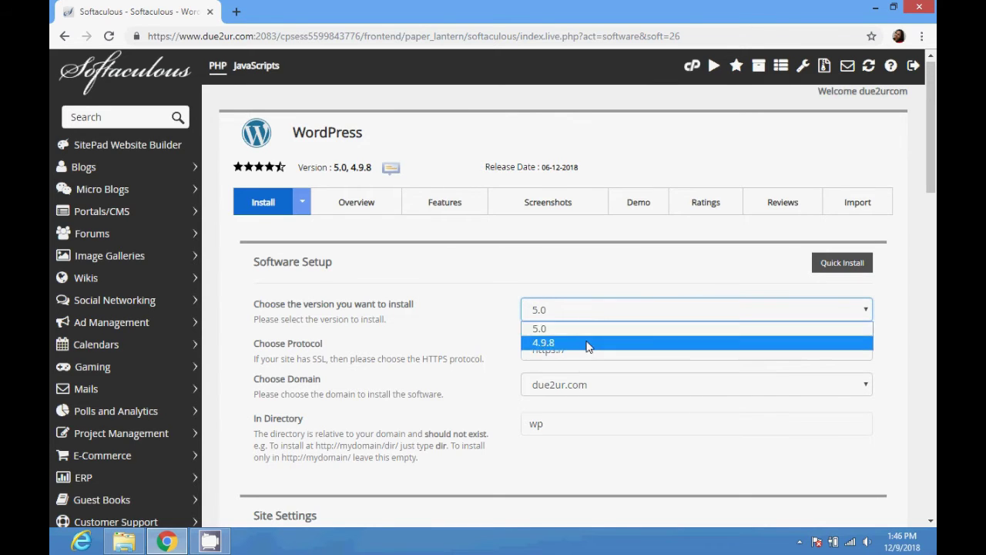
left_click(459, 298)
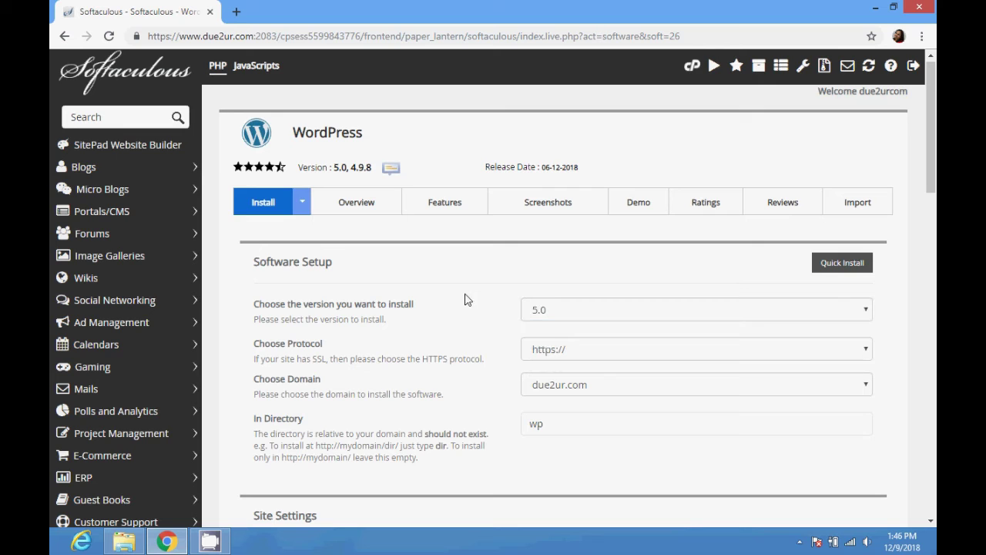
left_click(550, 314)
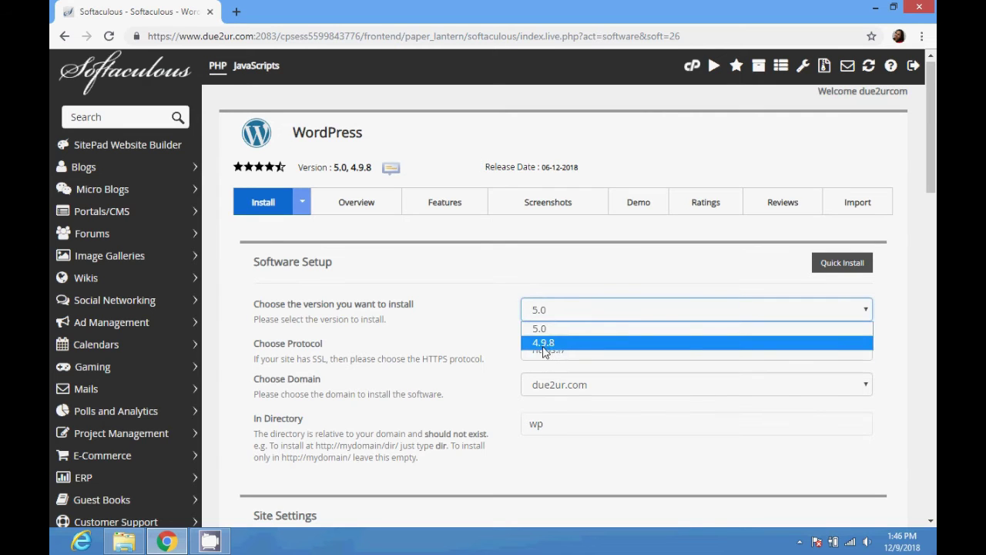
left_click(497, 332)
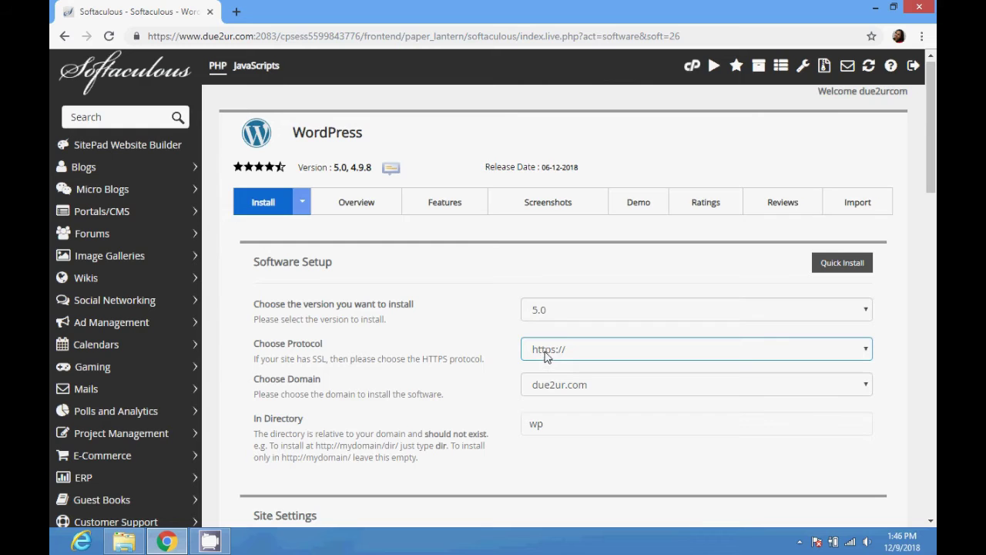
left_click(548, 355)
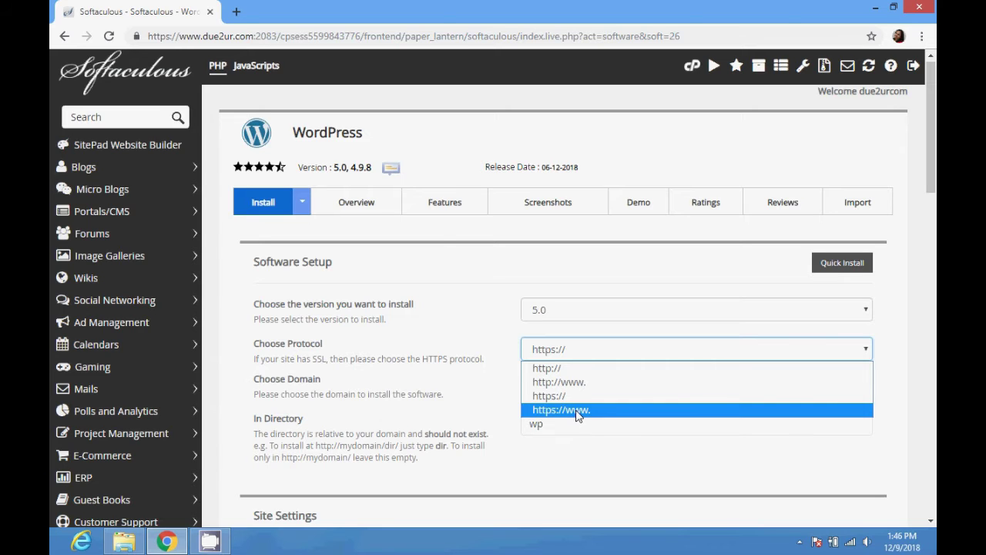
left_click(578, 412)
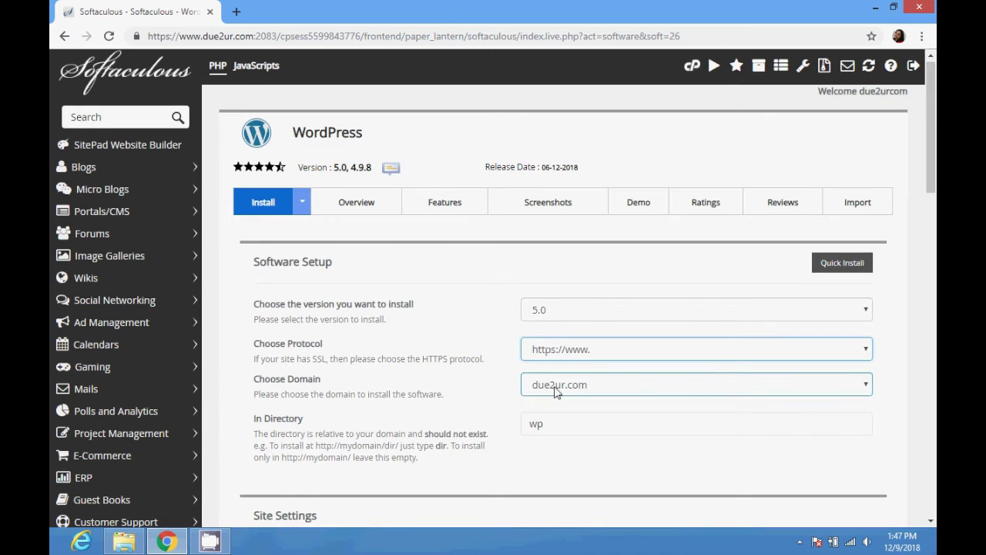
left_click(554, 390)
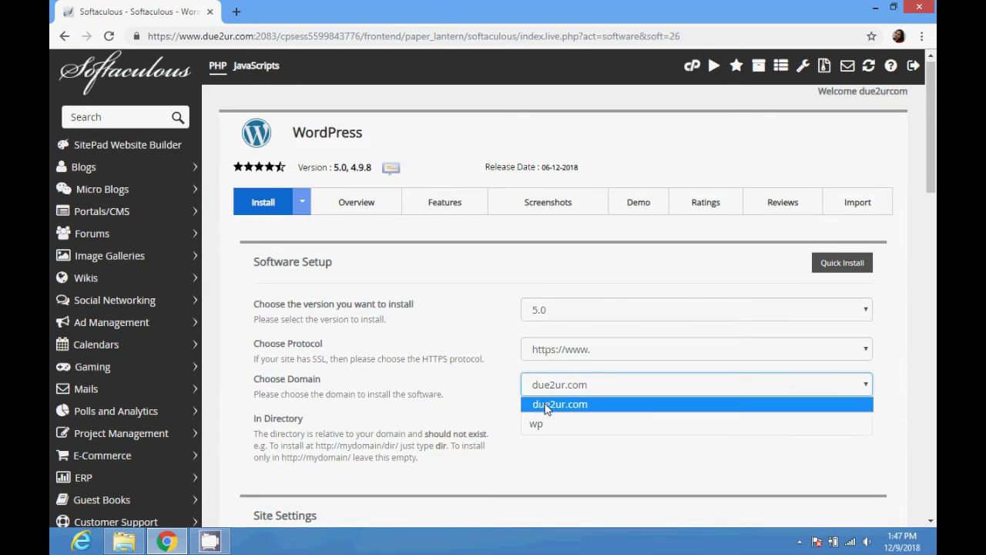
left_click(548, 405)
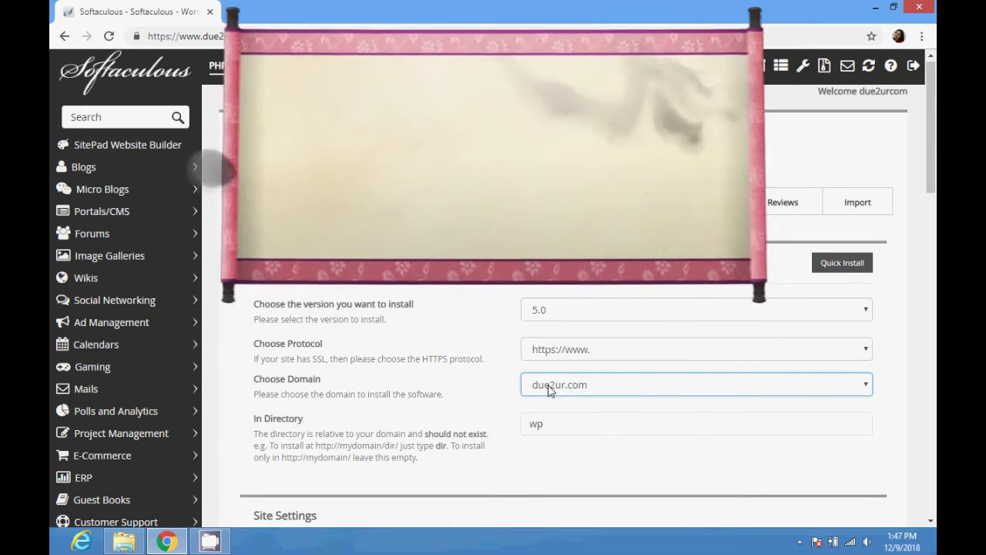
left_click(564, 425)
Clear the default 'wp' install directory so WordPress installs at the domain root.
left_click_drag(564, 424, 500, 425)
key("BackSpace")
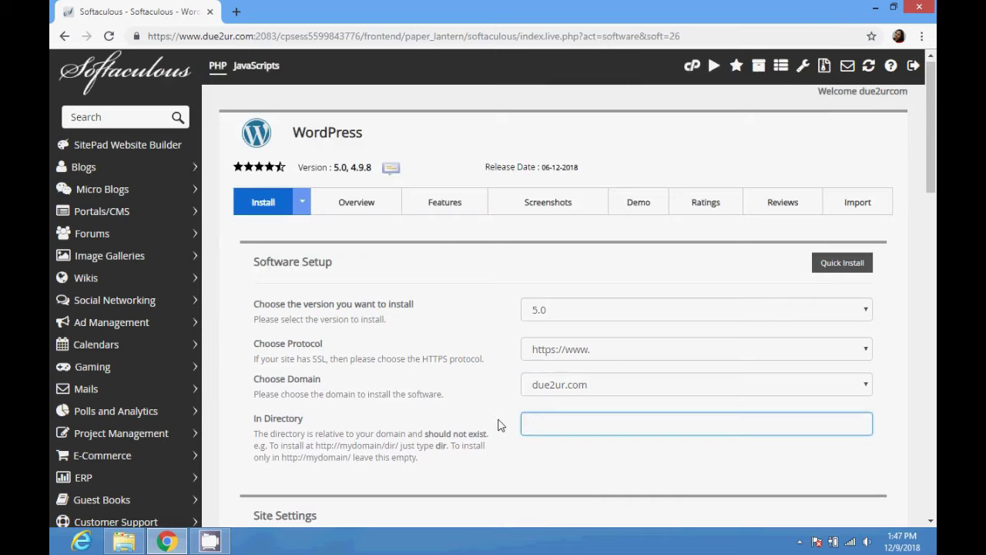
scroll(498, 425, "down", 1)
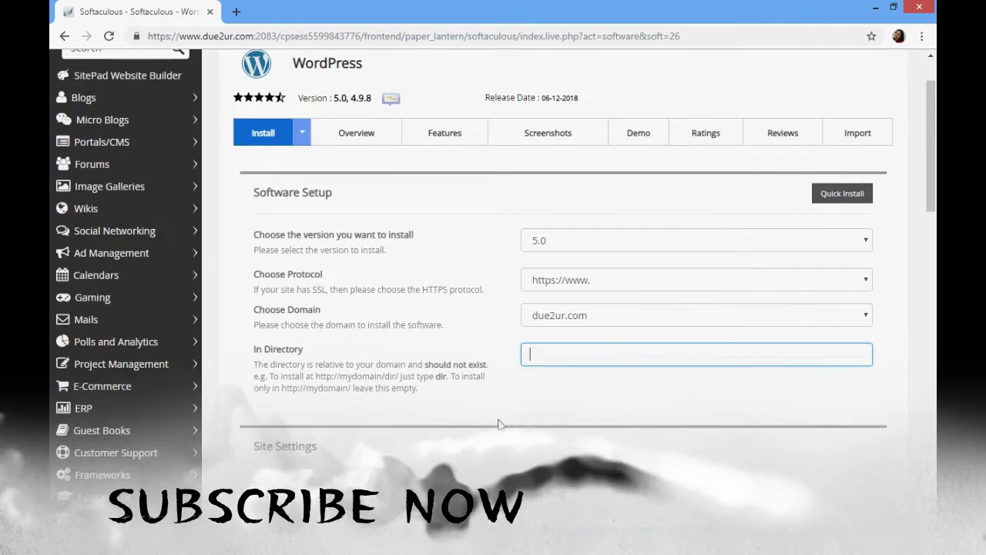
type("b")
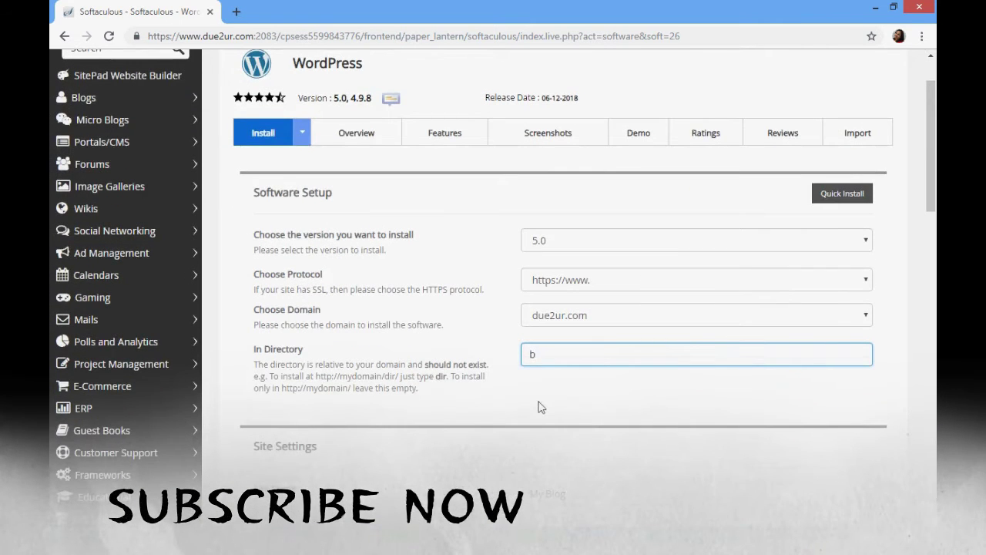
type("t")
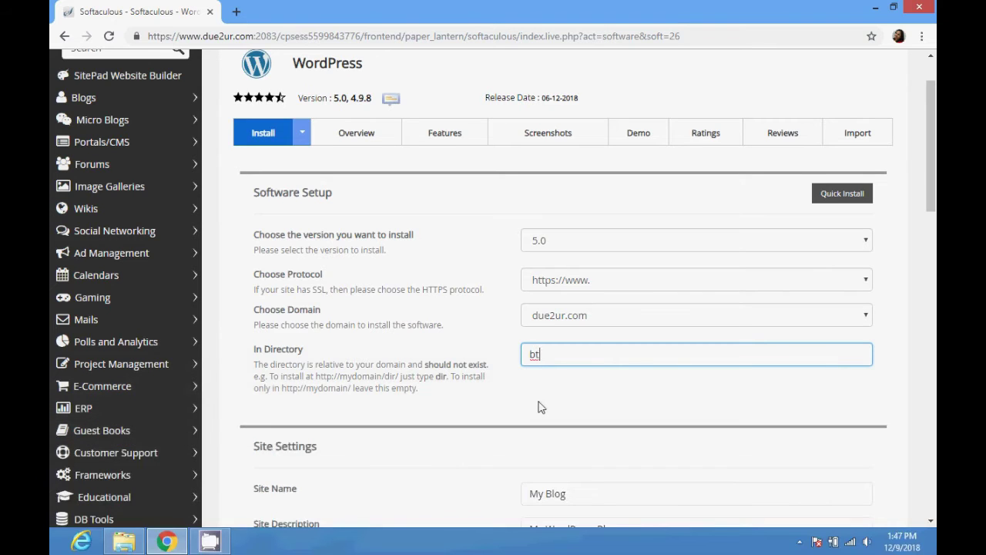
key("BackSpace")
key("BackSpace")
scroll(539, 407, "down", 3)
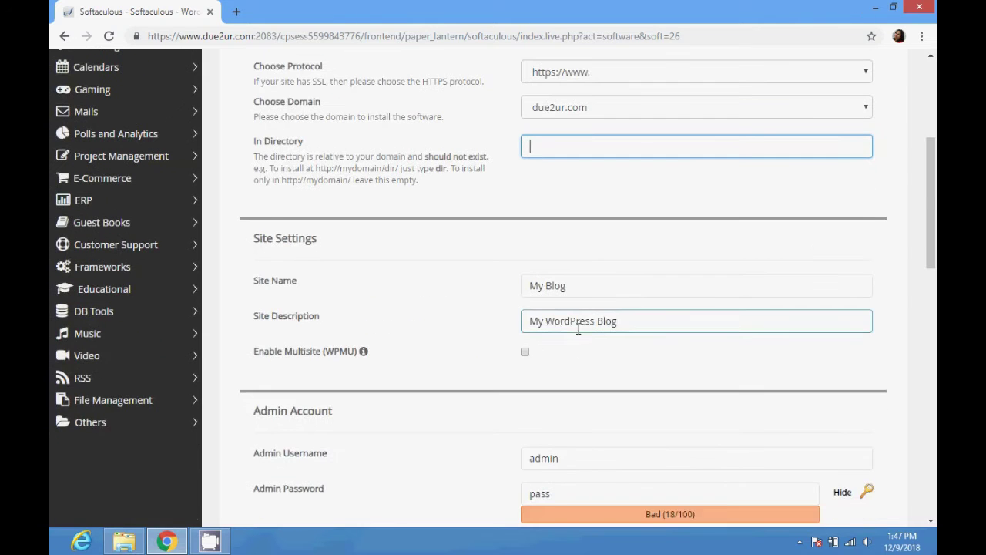
left_click_drag(590, 289, 485, 286)
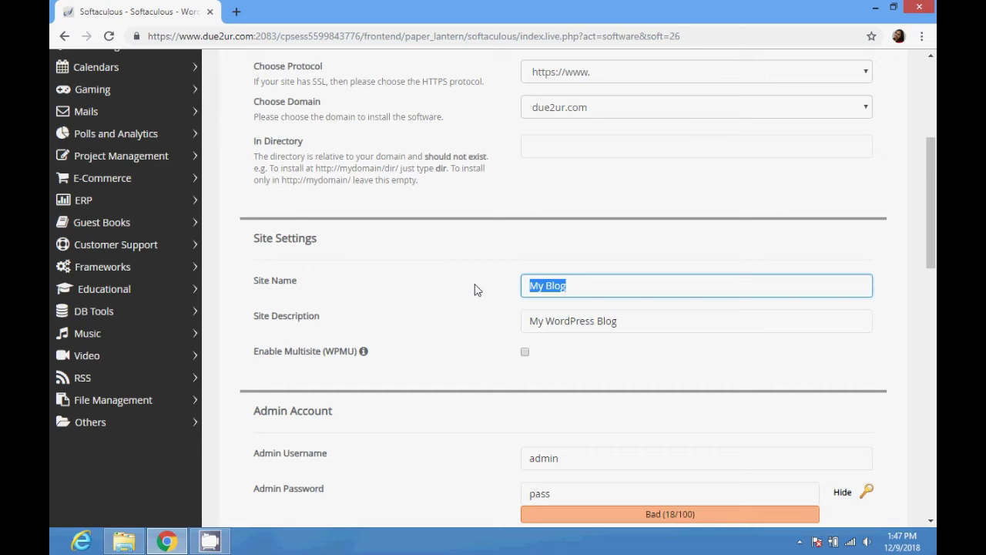
Set the site name to 'Welcome', keeping the description 'My WordPress Blog'.
type("Welcome")
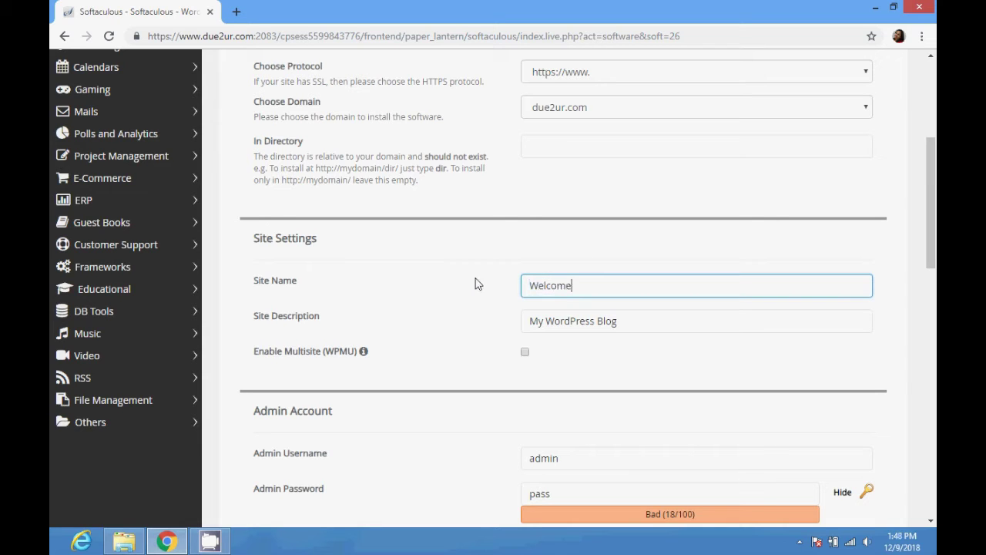
left_click(422, 316)
left_click_drag(248, 324, 318, 322)
left_click_drag(618, 322, 521, 324)
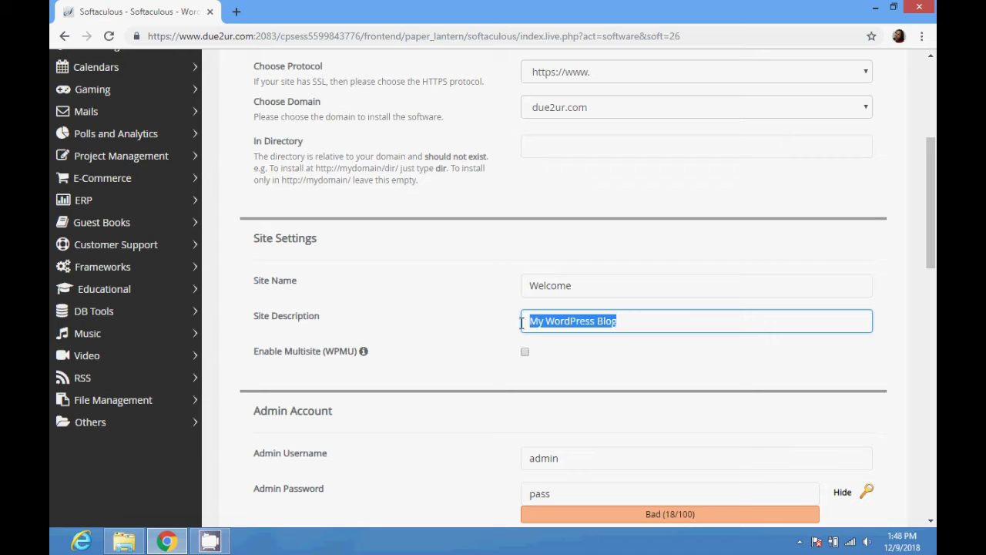
left_click(467, 288)
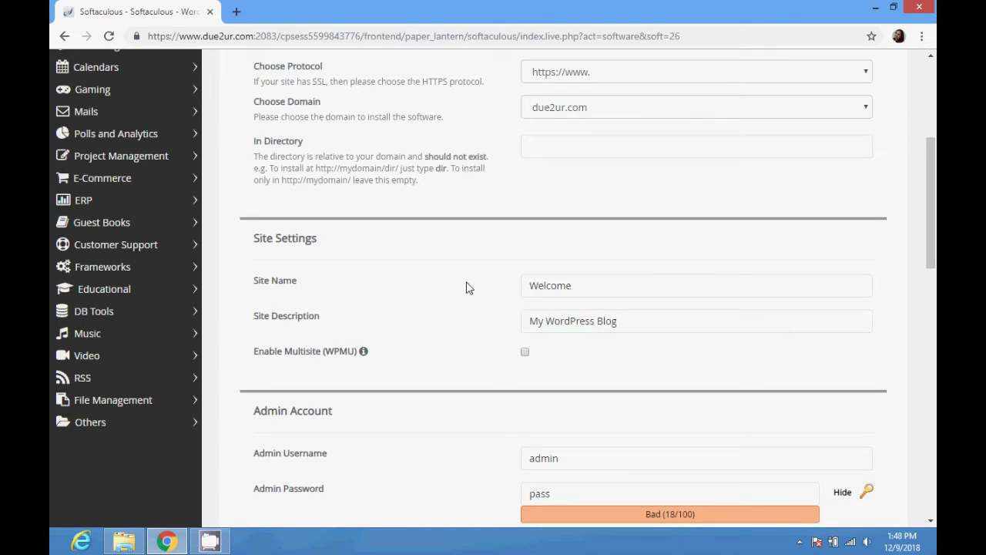
Scroll to the Admin Account section and select the default admin username.
scroll(468, 286, "down", 2)
left_click(550, 320)
left_click_drag(568, 319, 453, 306)
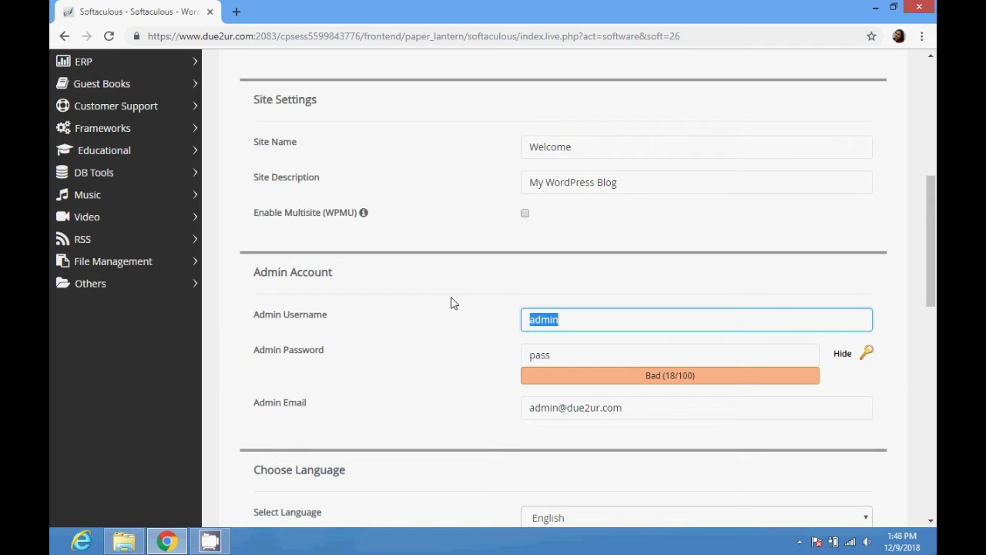
Change the admin username to 'test' and select the weak default password.
type("test")
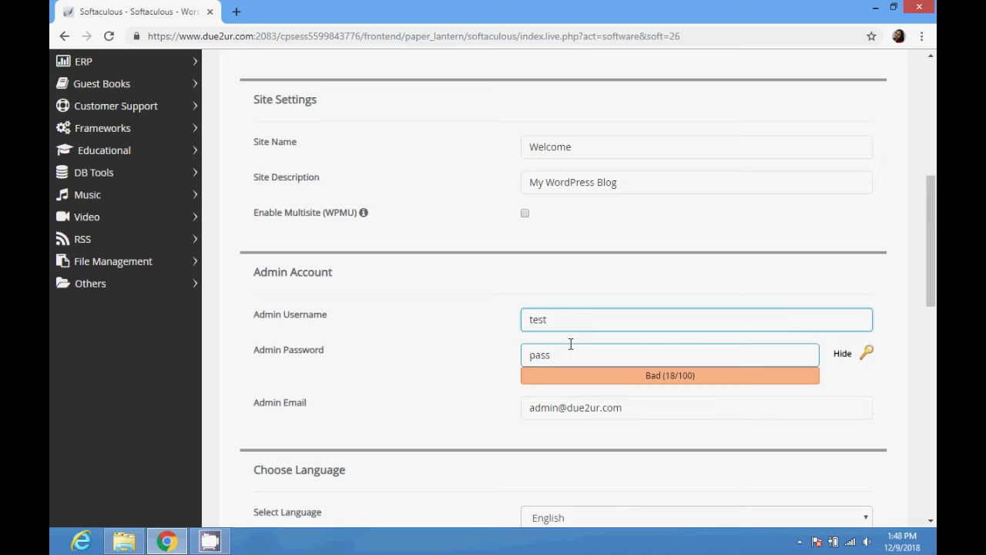
left_click(571, 346)
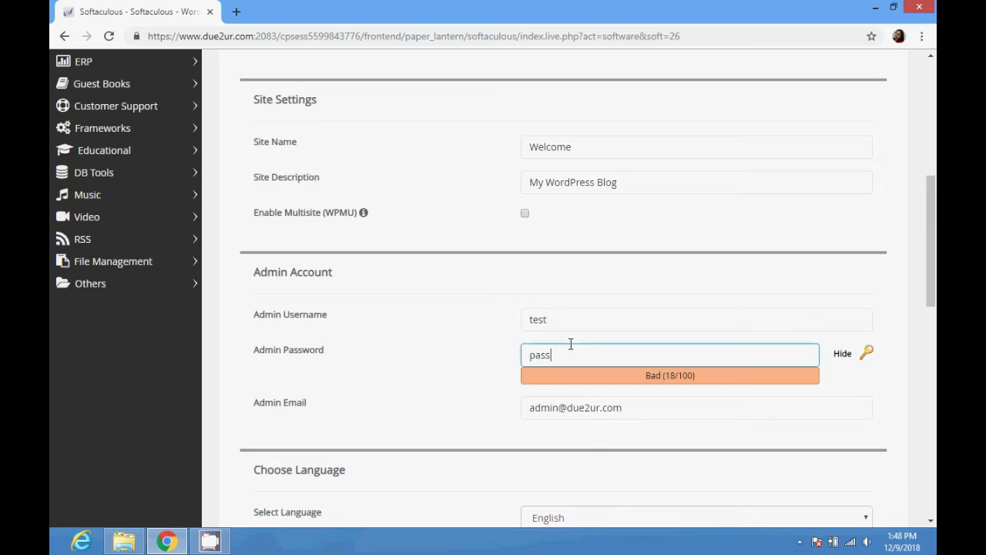
double_click(571, 345)
Generate a strong admin password and copy it to the clipboard.
left_click(865, 356)
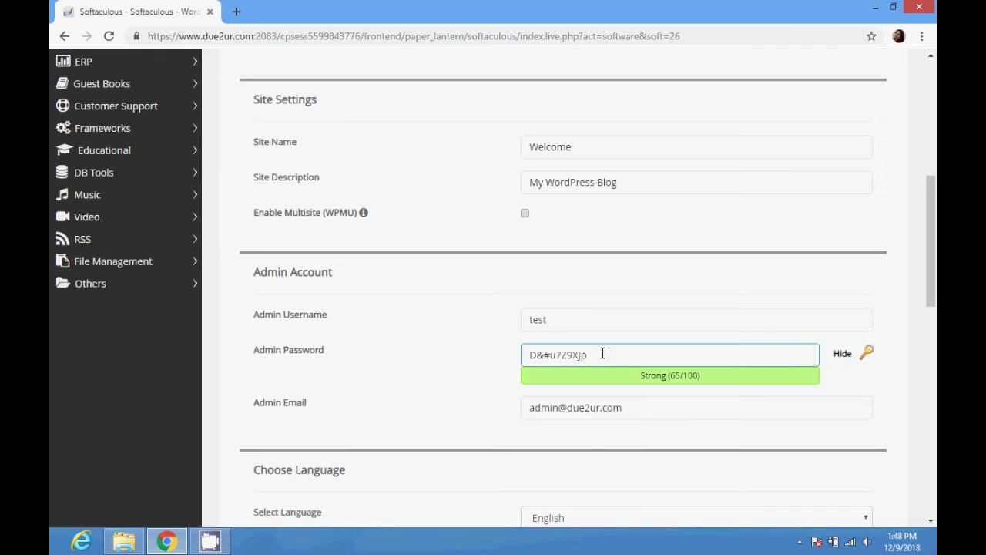
left_click_drag(601, 353, 506, 357)
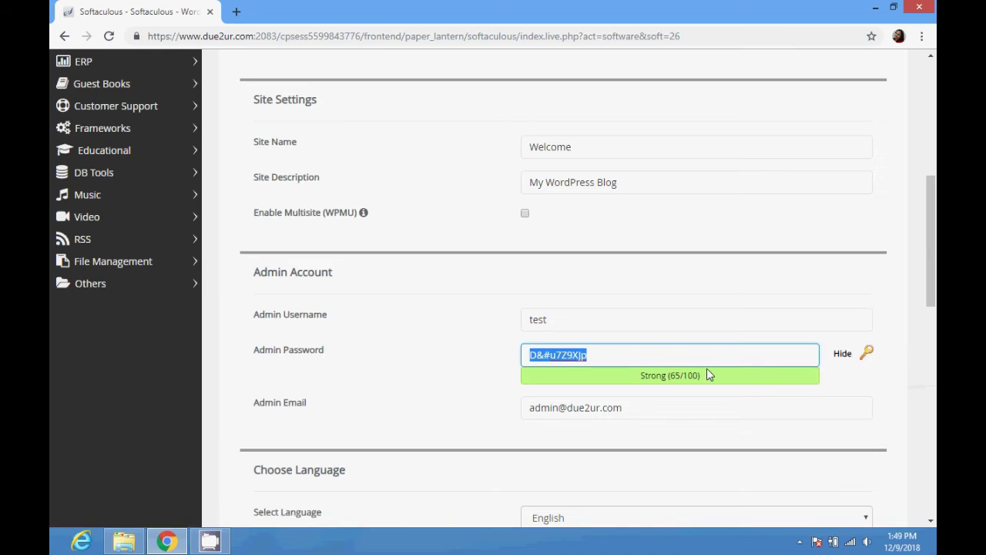
right_click(562, 361)
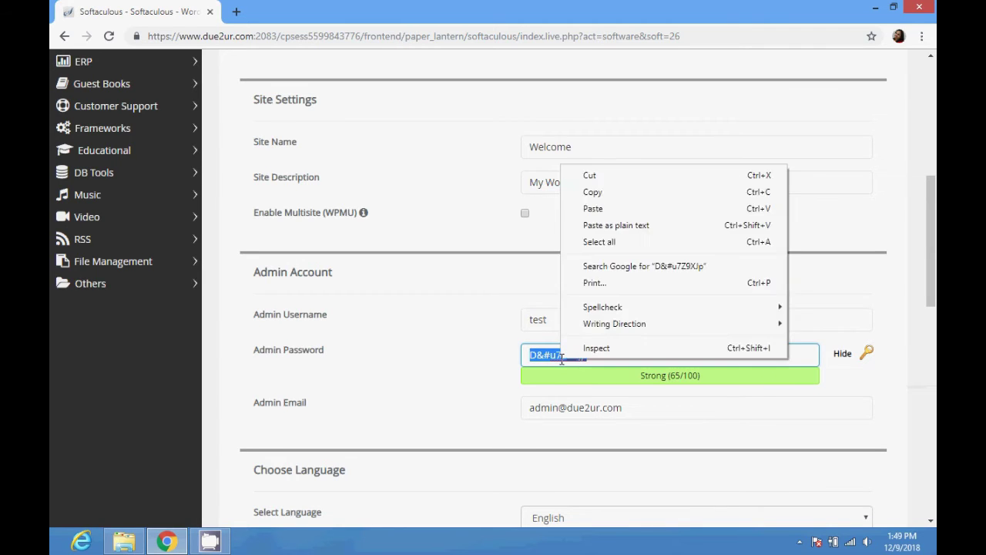
left_click(592, 193)
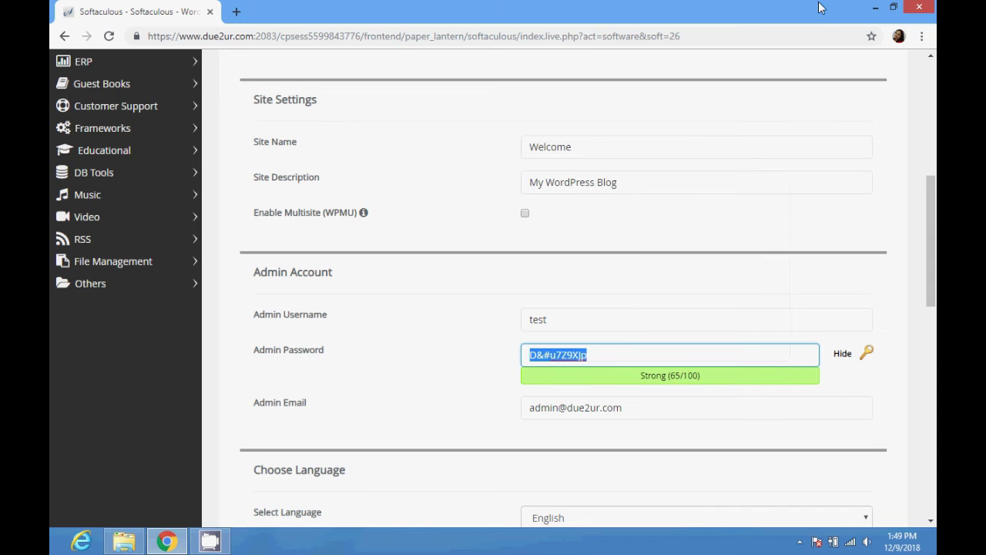
left_click(875, 7)
Create a new text document named 'wordpress' on the desktop and open it.
right_click(684, 118)
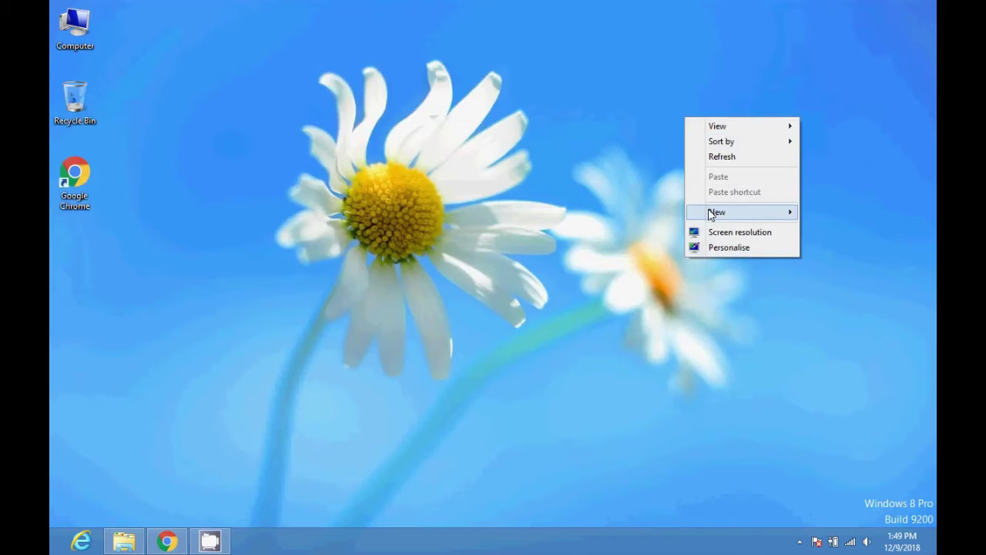
mouse_move(710, 215)
left_click(604, 308)
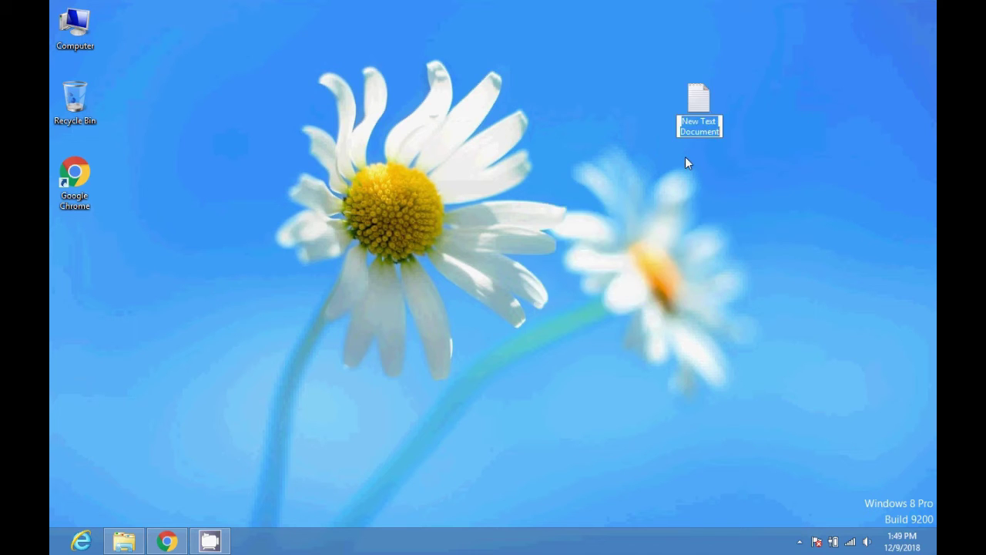
type("wordpress")
key("Return")
key("Return")
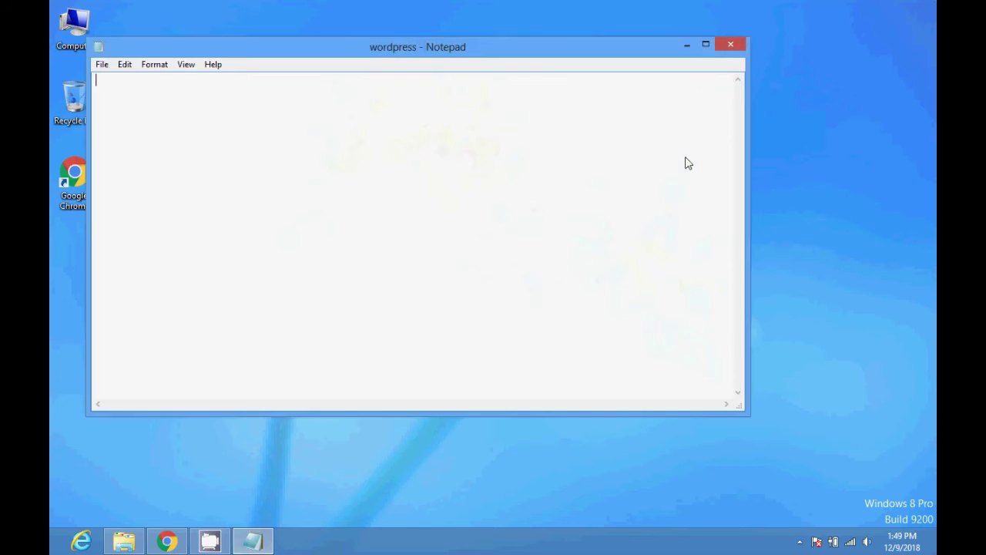
Type 'userss:' and paste the generated password into the note, then return to the install page.
type("user")
type("ss")
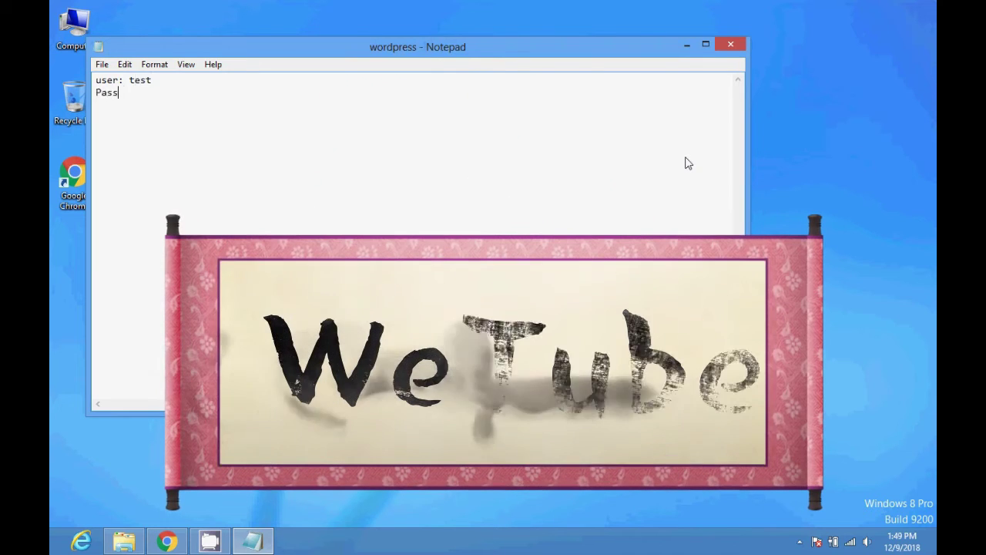
type(":")
key("ctrl+v")
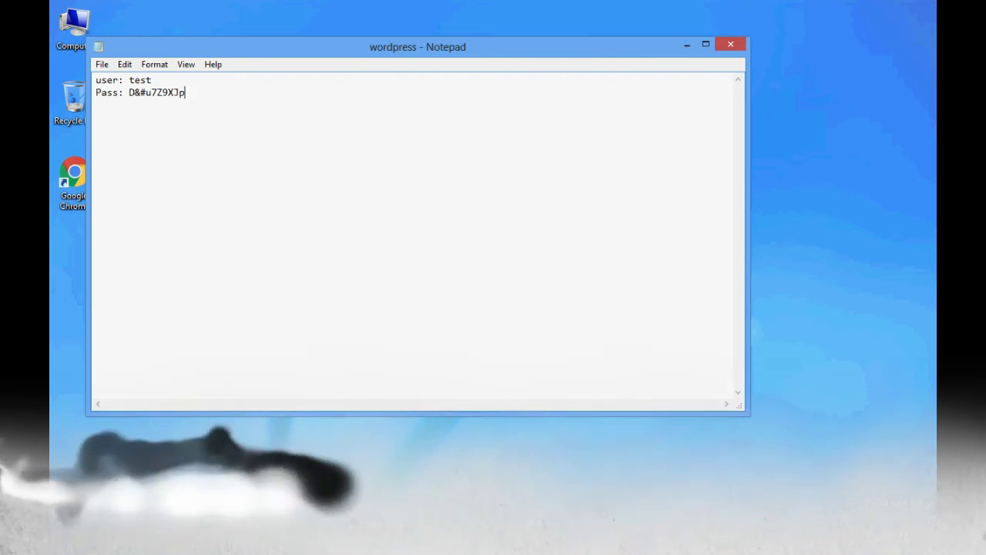
left_click(167, 541)
scroll(461, 389, "down", 2)
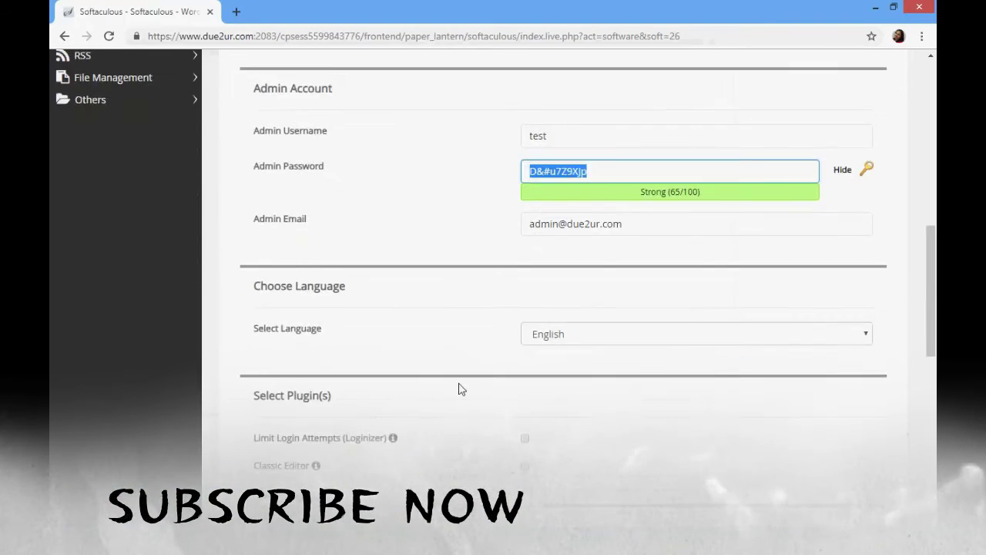
Replace the default address in the Admin Email field with the owner's Gmail address.
left_click(623, 200)
left_click_drag(624, 199, 518, 204)
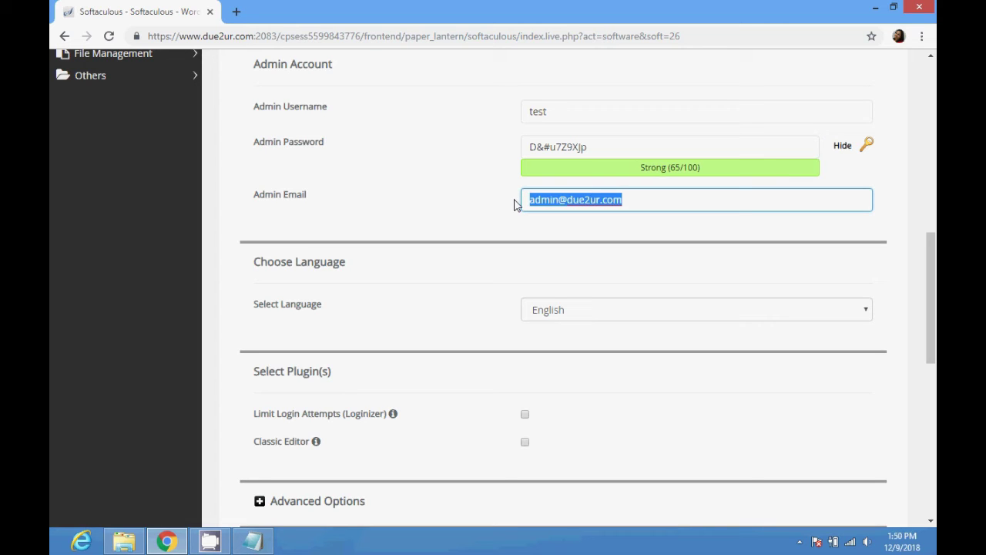
left_click_drag(319, 194, 248, 198)
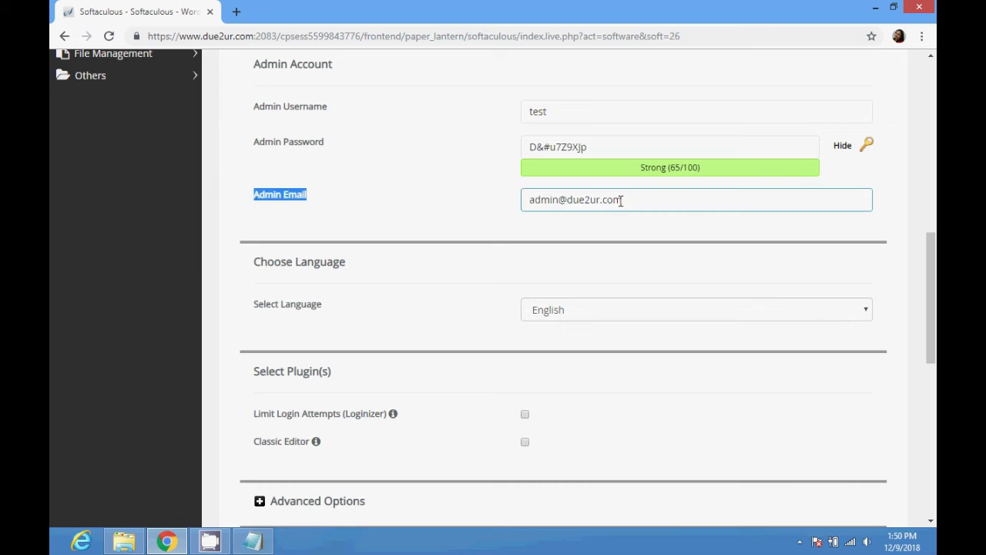
left_click_drag(620, 200, 476, 206)
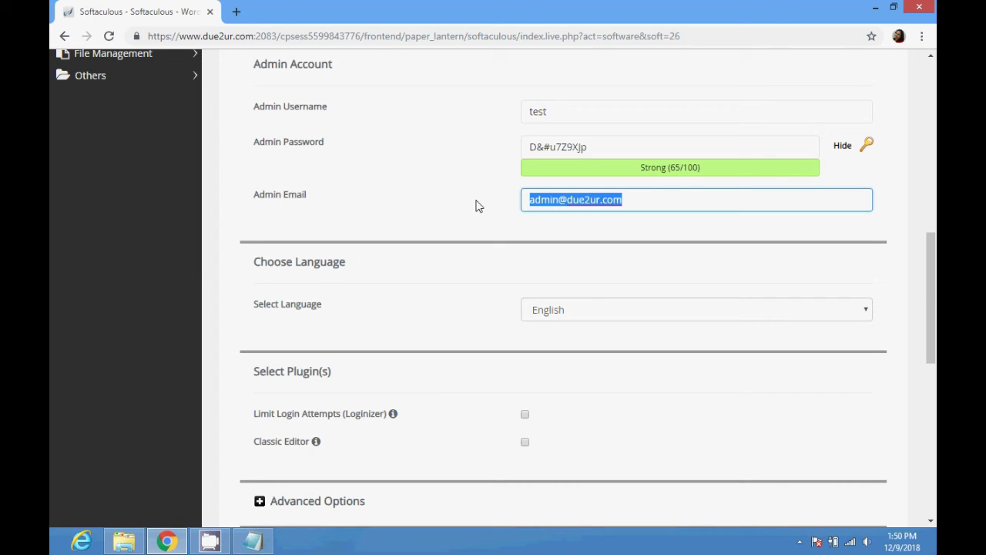
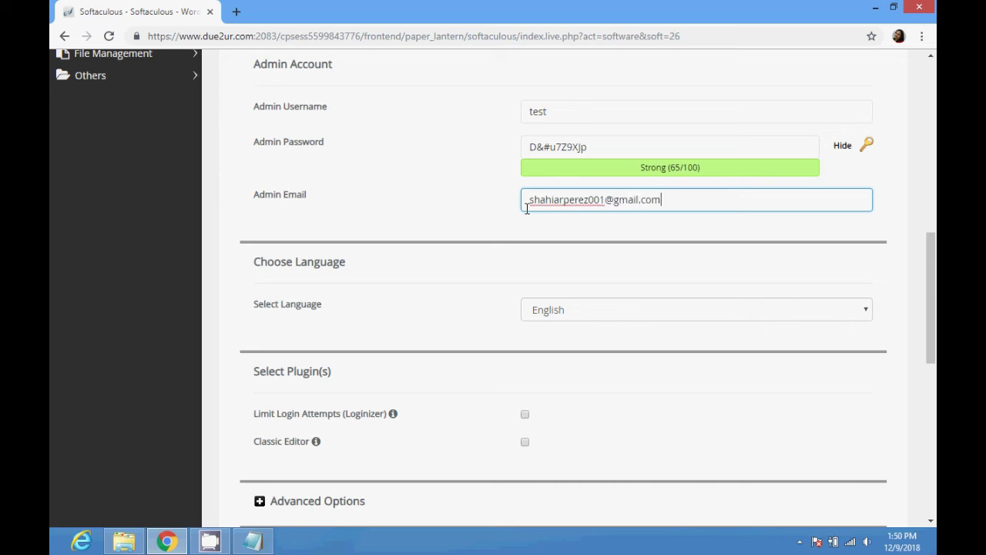
left_click(550, 314)
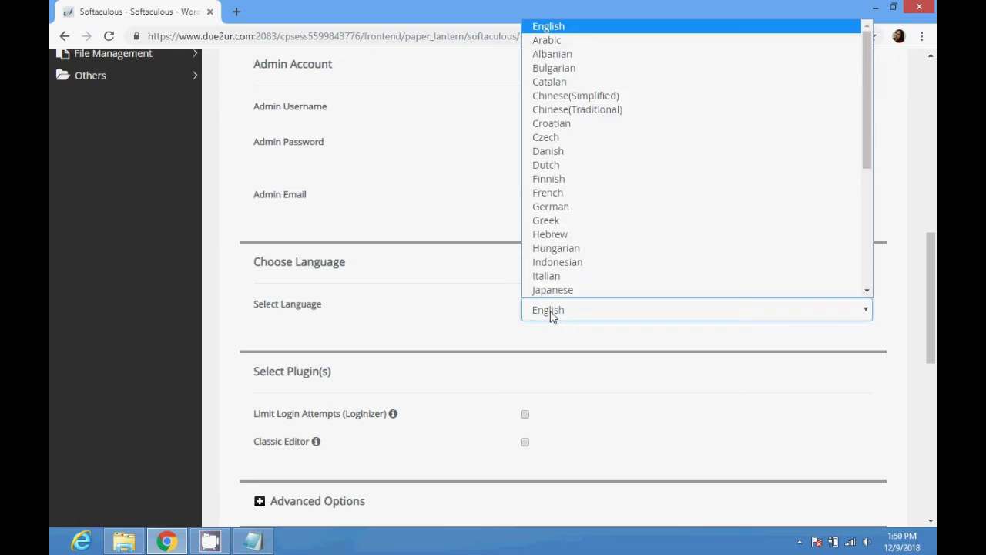
Keep English as the install language and start the WordPress installation on due2ur.com.
left_click(550, 314)
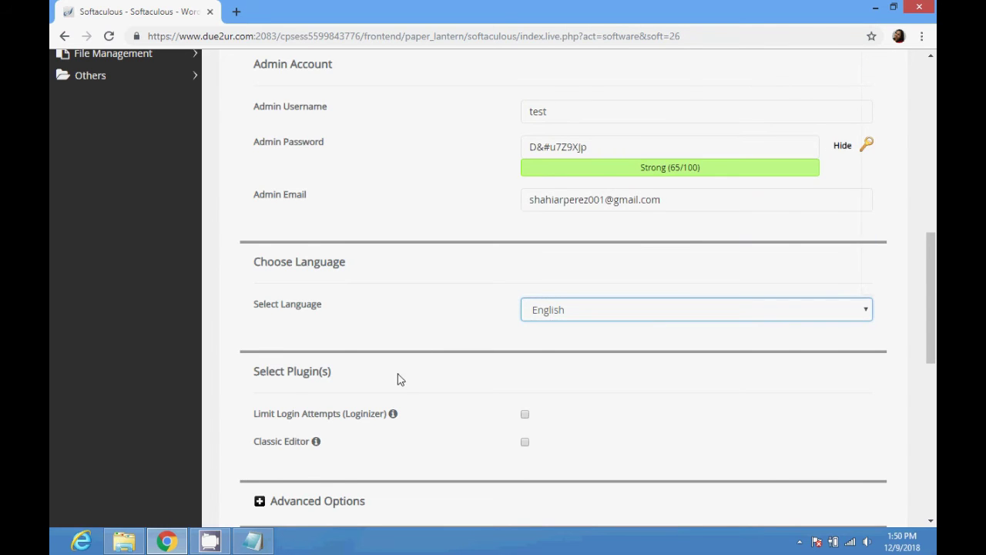
scroll(399, 378, "down", 2)
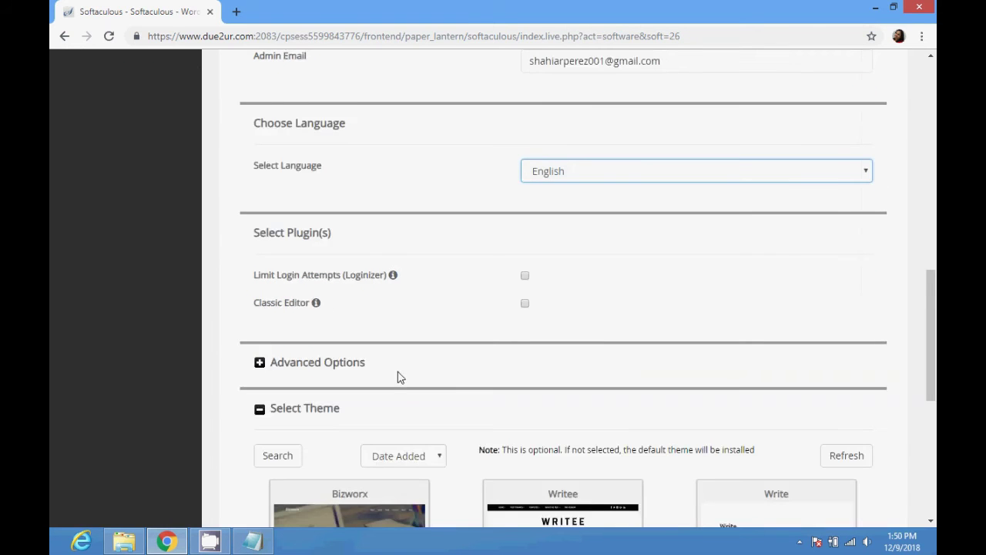
scroll(299, 373, "down", 2)
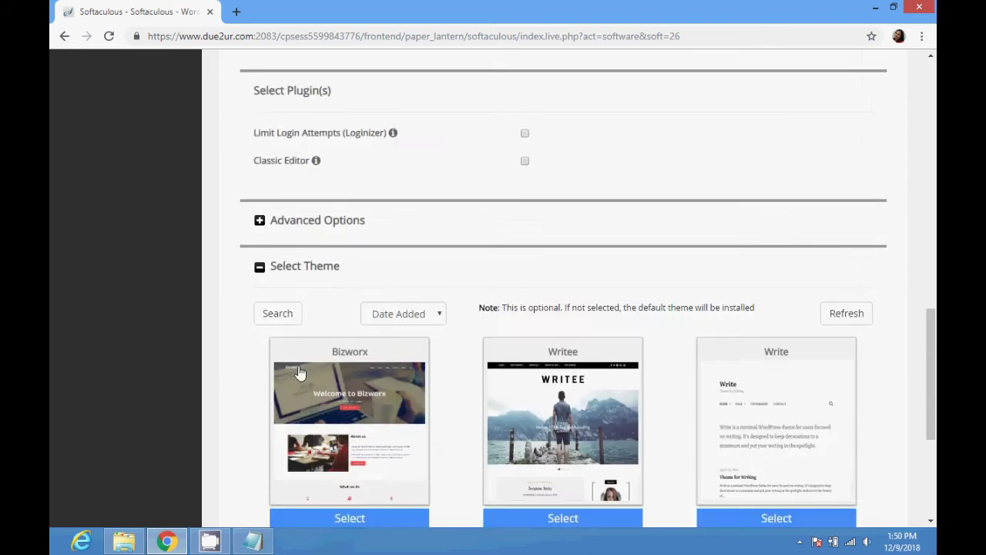
scroll(299, 372, "down", 2)
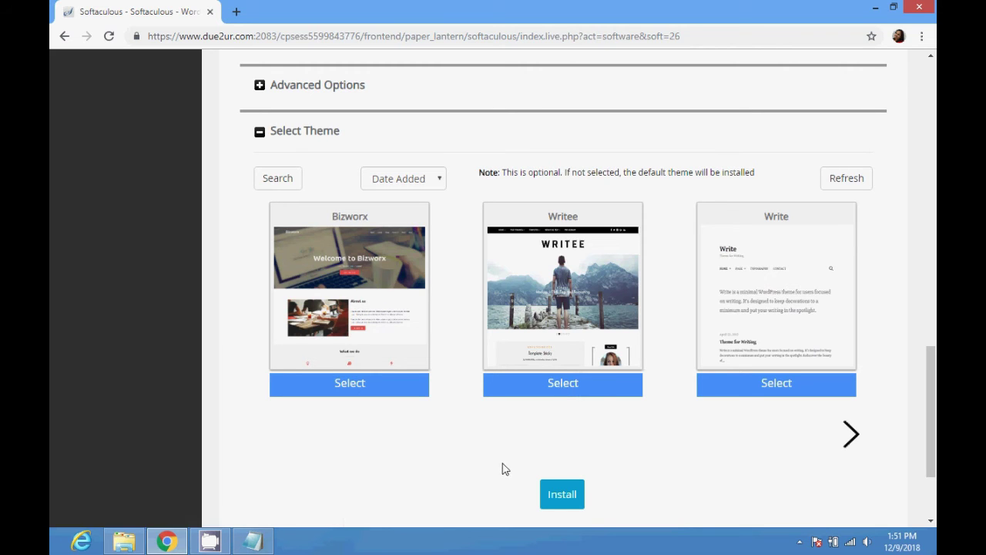
left_click(562, 499)
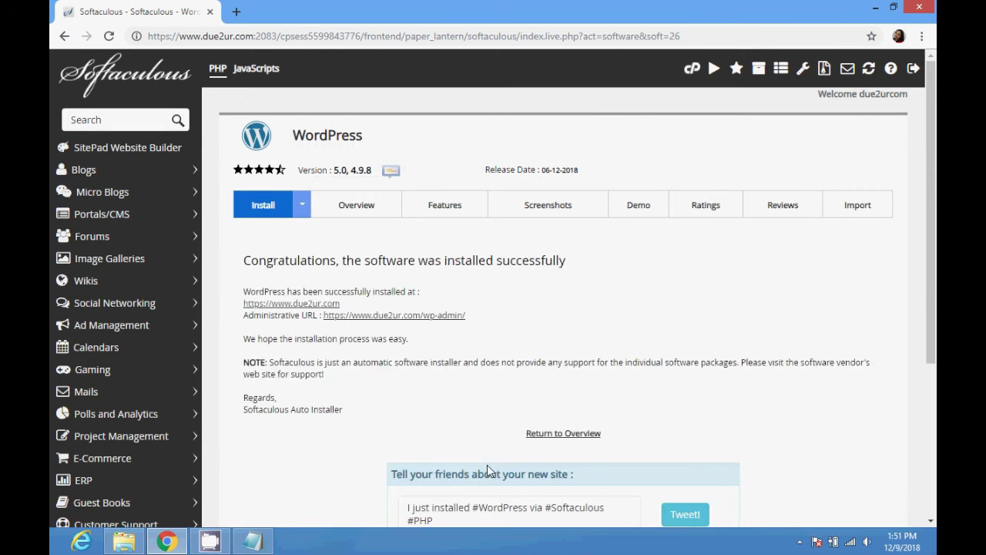
Highlight the congratulations heading, install location line and administrative URL line on the success page.
left_click_drag(256, 291, 369, 288)
left_click(293, 294)
left_click_drag(246, 258, 564, 253)
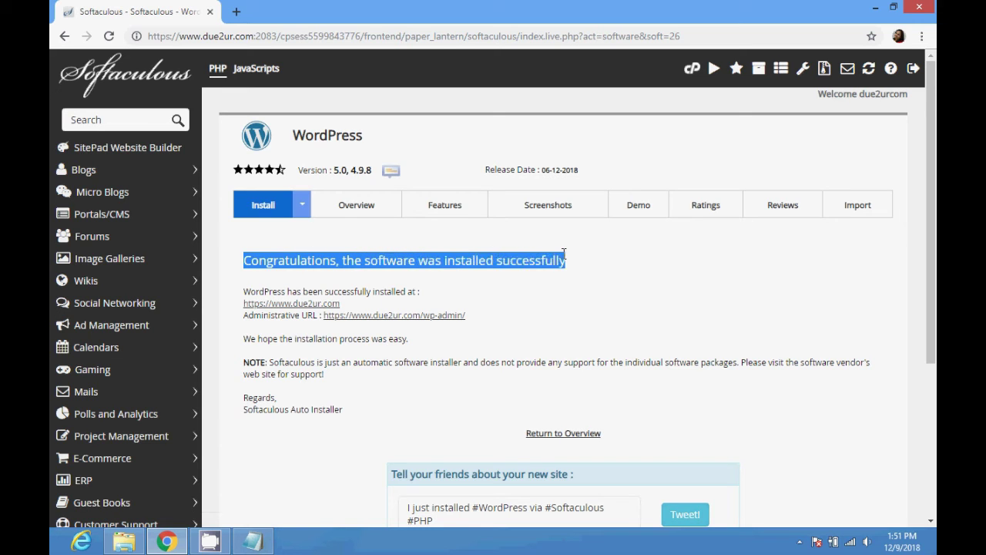
left_click_drag(248, 289, 417, 289)
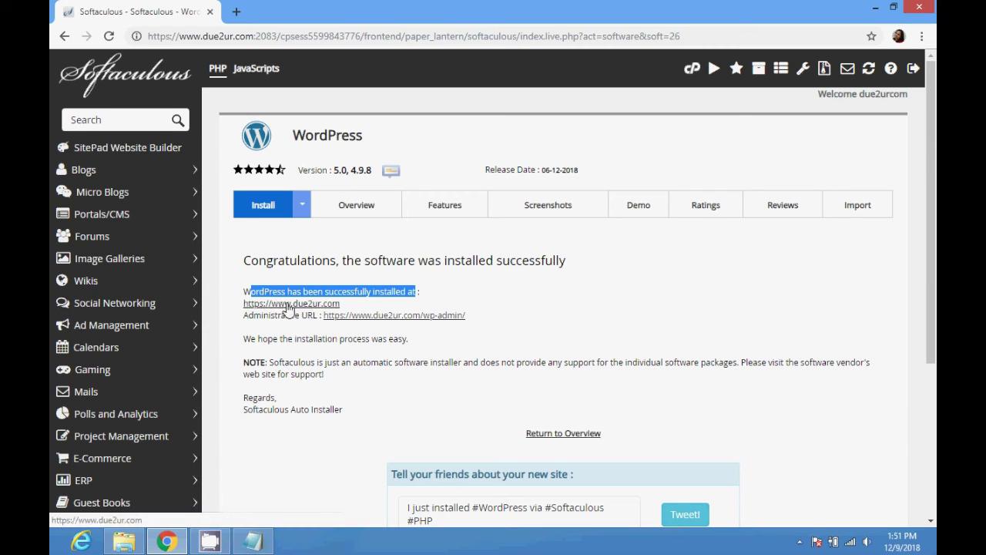
left_click(247, 321)
left_click_drag(247, 320, 470, 316)
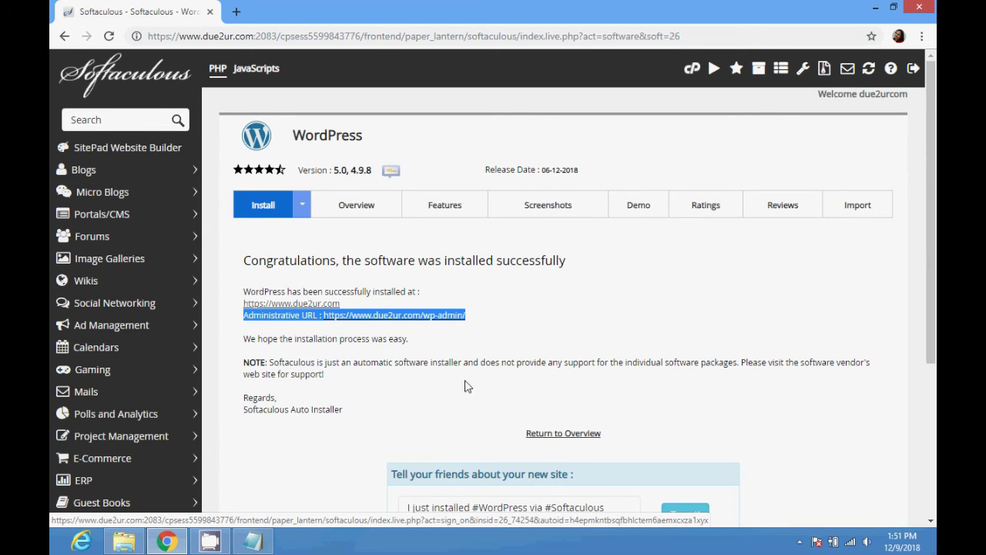
scroll(462, 389, "down", 3)
scroll(458, 394, "up", 3)
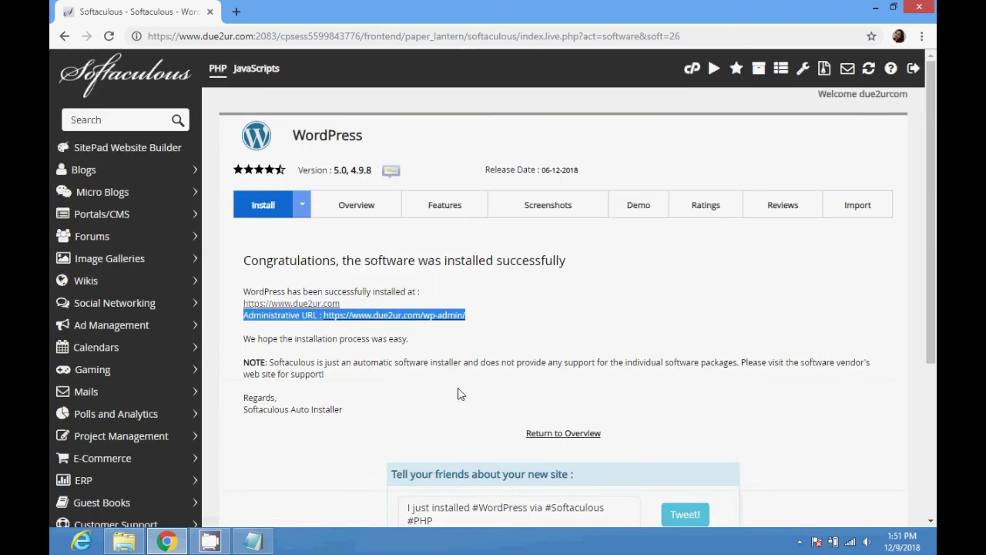
Open the /wp-admin/ administrative URL in a new tab and view the dashboard.
right_click(398, 323)
left_click(409, 327)
left_click(254, 10)
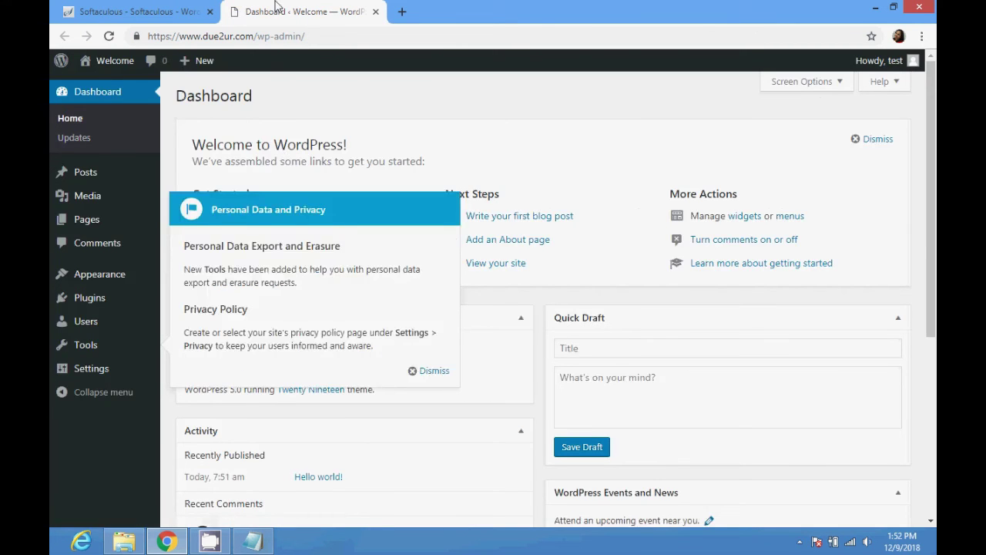
left_click(147, 11)
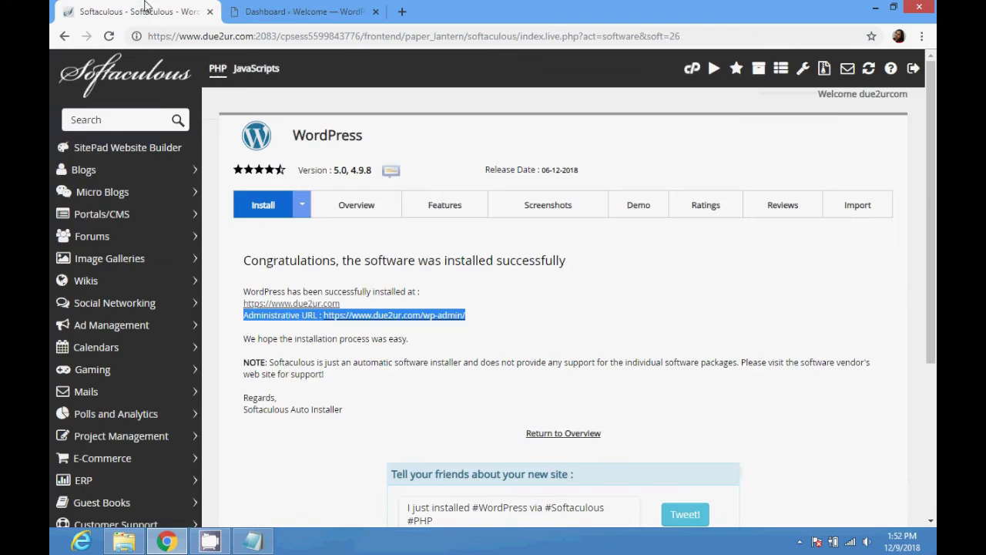
right_click(278, 312)
left_click(293, 317)
left_click(429, 11)
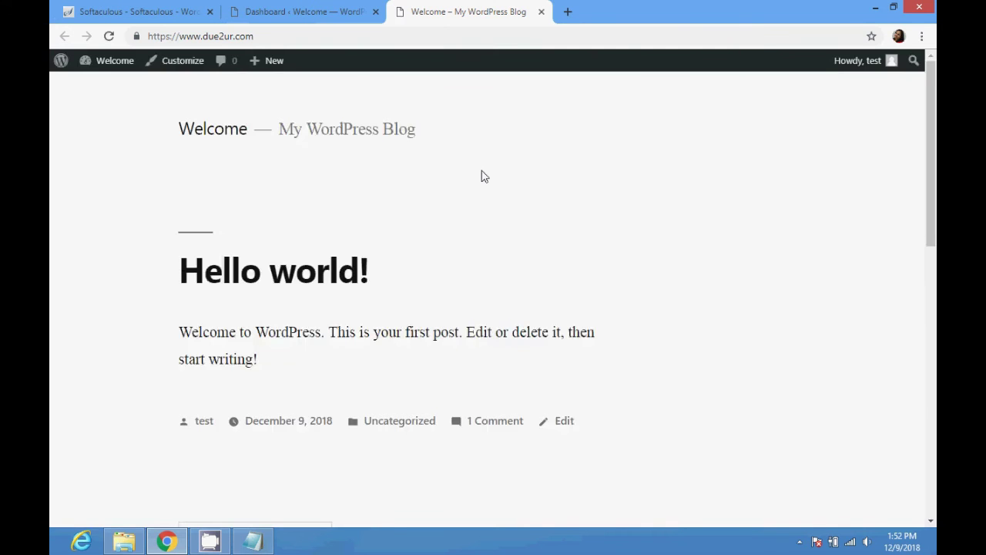
Glance back at the Softaculous install results, then return to the WordPress Dashboard tab.
left_click(309, 10)
left_click(177, 11)
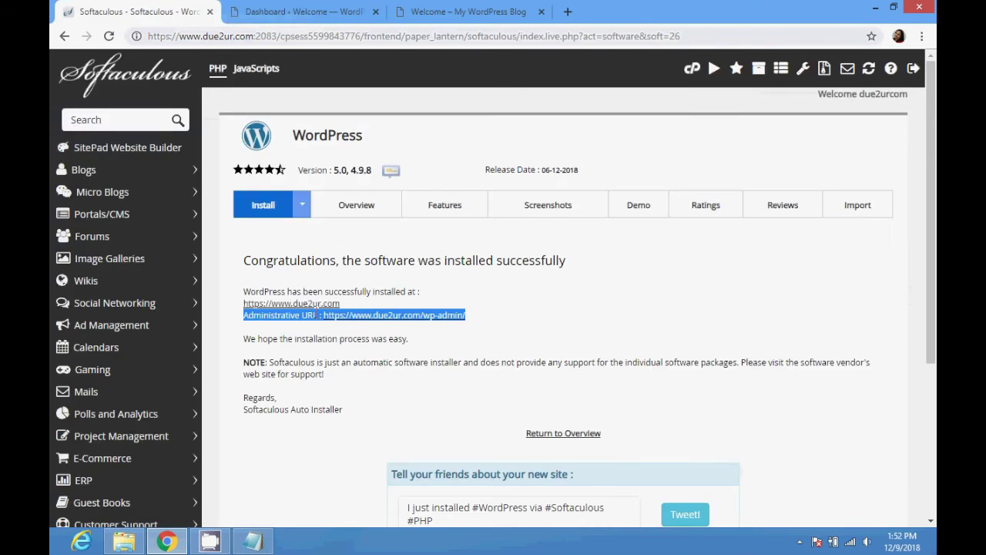
scroll(337, 331, "down", 3)
scroll(337, 333, "up", 3)
left_click(322, 11)
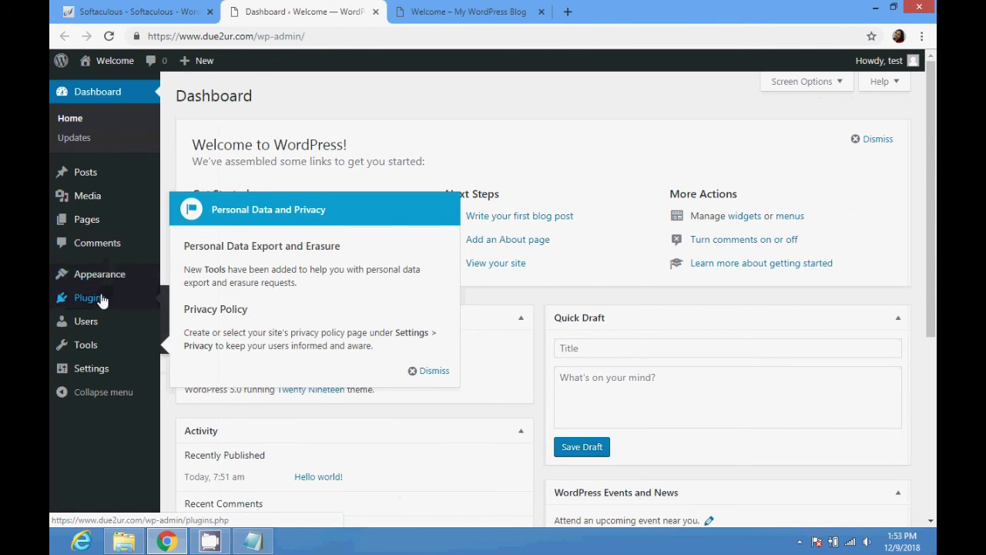
Dismiss the Personal Data and Privacy notice on the WordPress Dashboard.
scroll(202, 341, "down", 2)
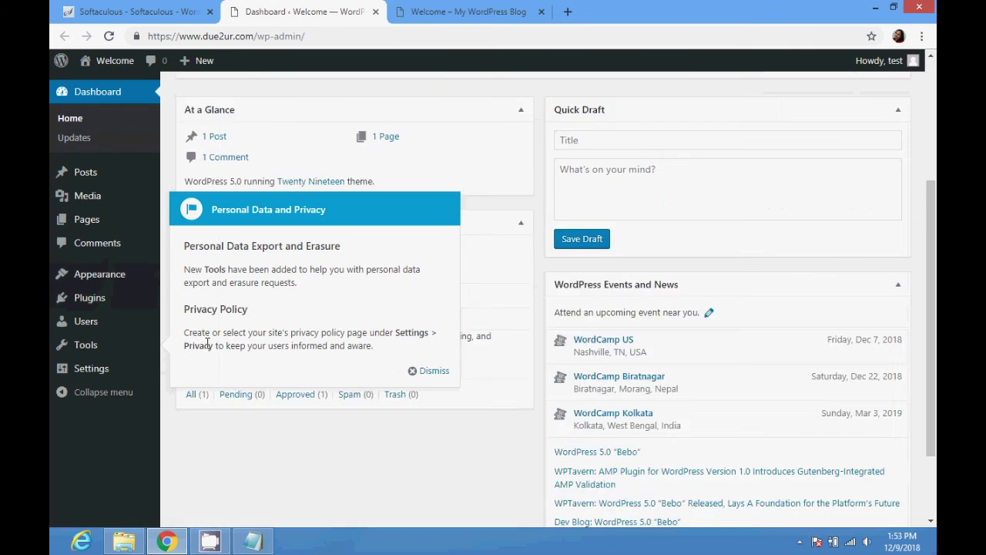
scroll(206, 341, "up", 2)
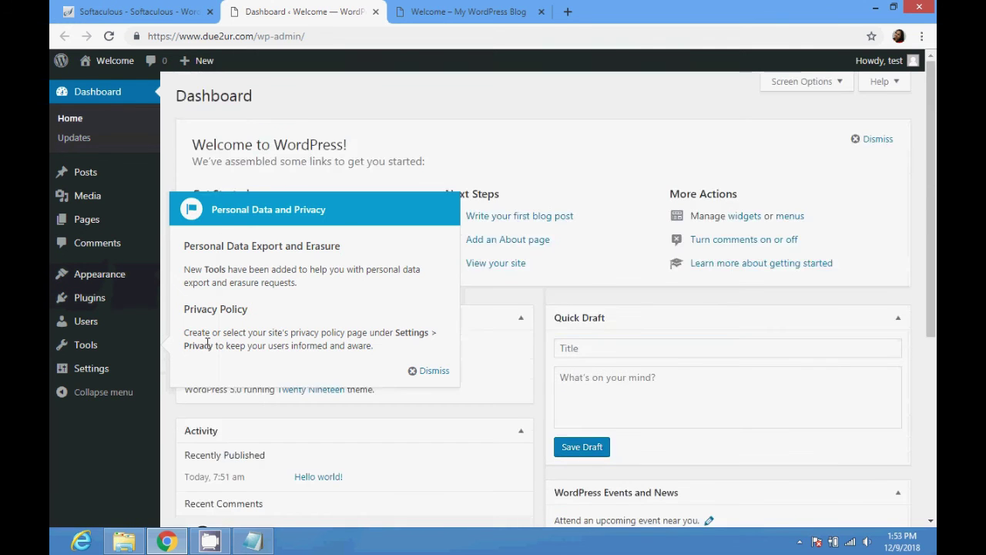
left_click(431, 371)
Go to Appearance > Themes to list the installed themes, with Twenty Nineteen active.
mouse_move(99, 295)
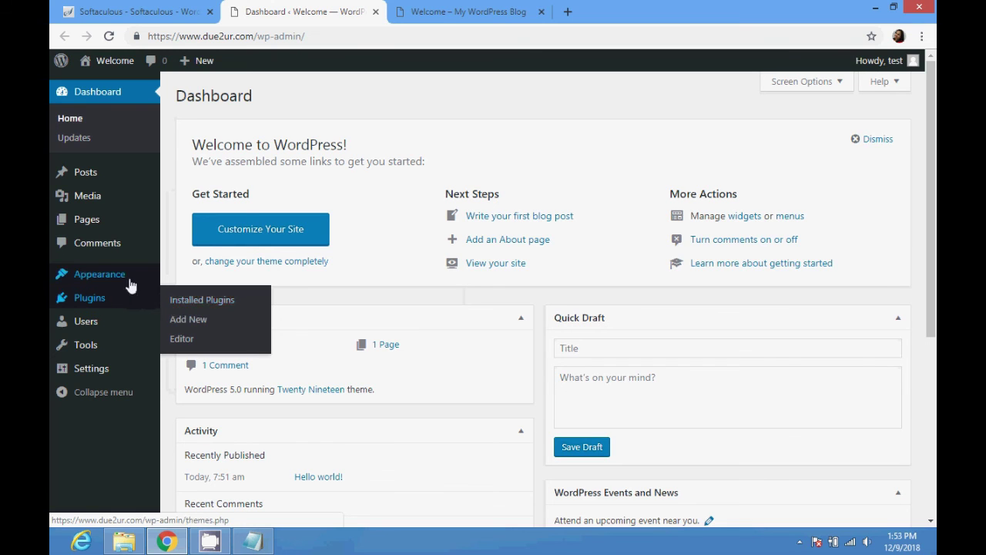
mouse_move(128, 282)
left_click(189, 279)
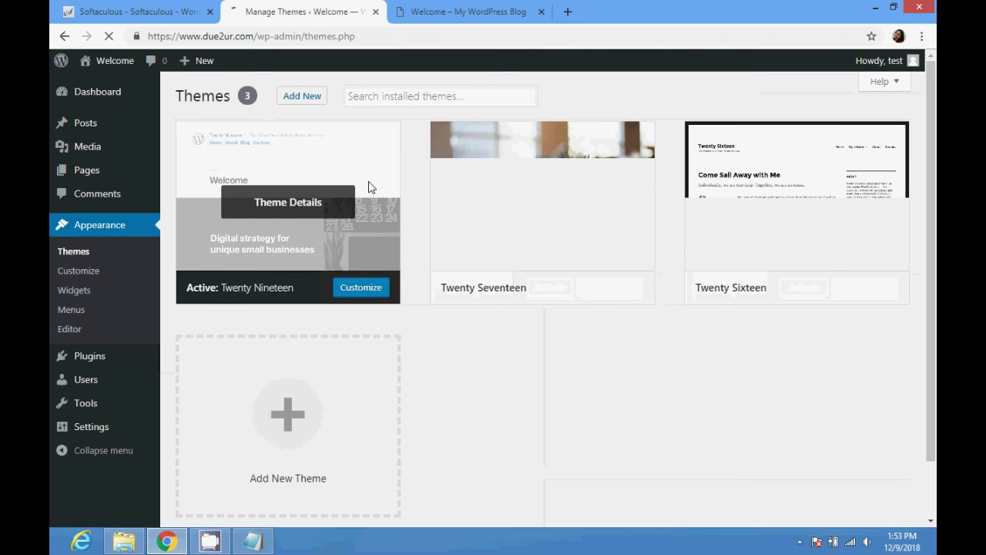
Activate the Twenty Seventeen theme from the Add Themes page.
left_click(312, 105)
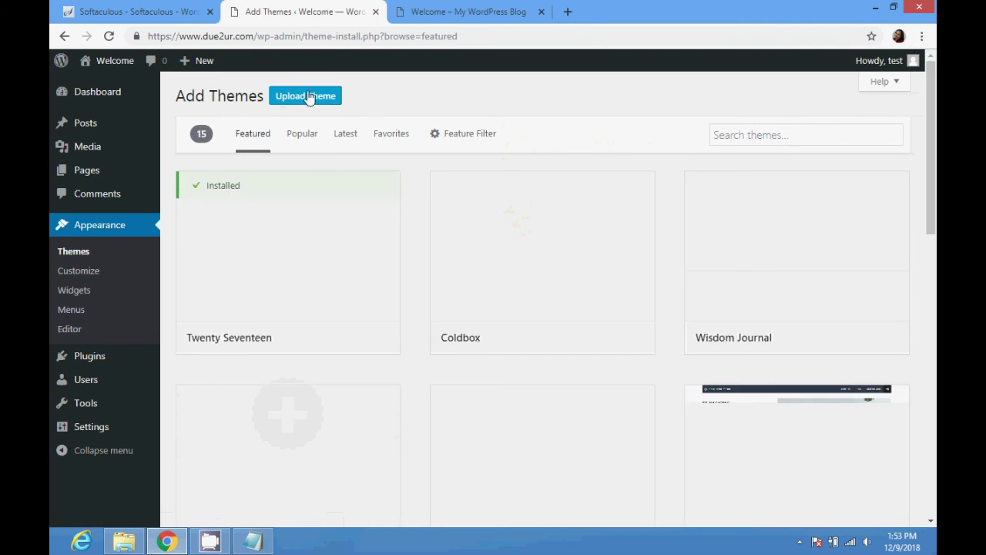
mouse_move(367, 247)
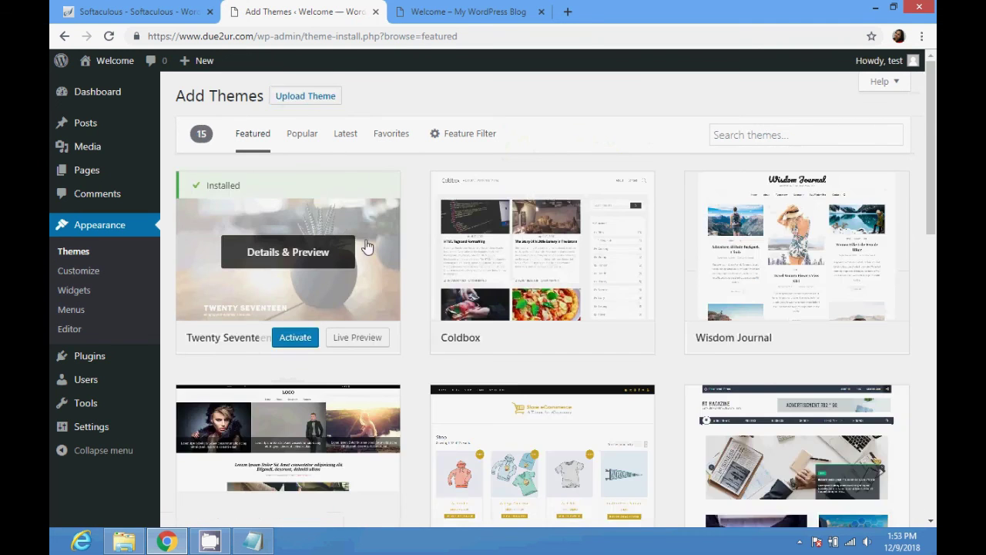
left_click(281, 344)
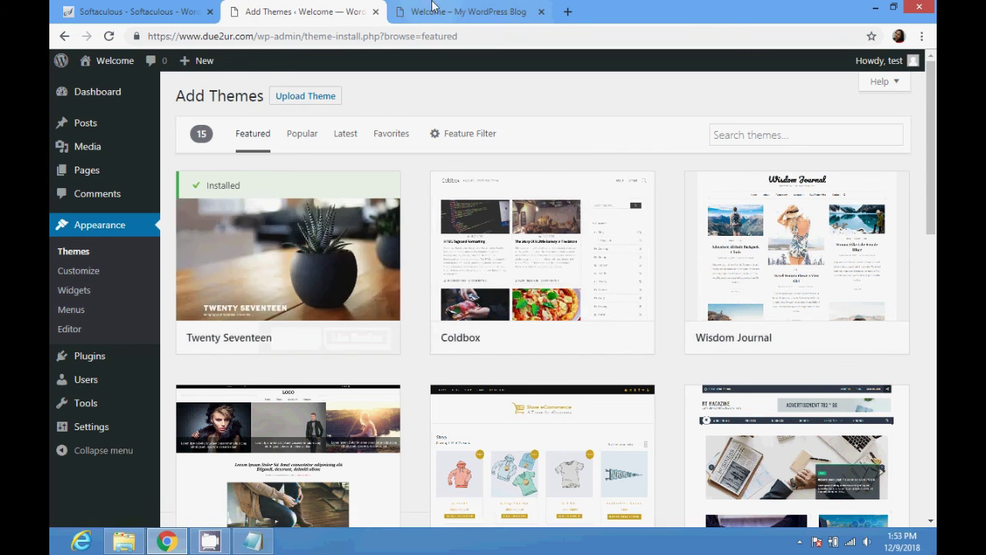
Return to the Softaculous tab showing the WordPress install success page.
left_click(433, 9)
left_click(316, 9)
left_click(154, 9)
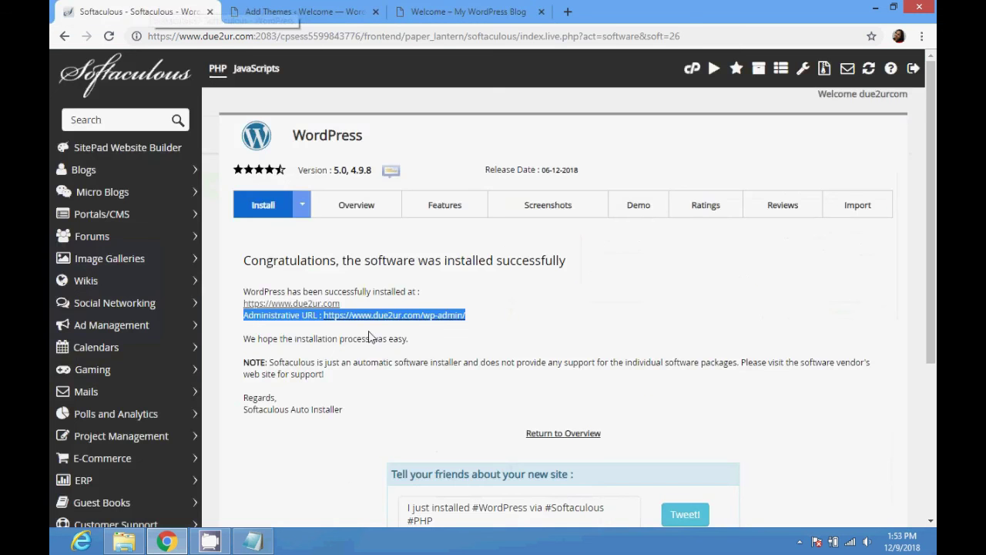
left_click(545, 332)
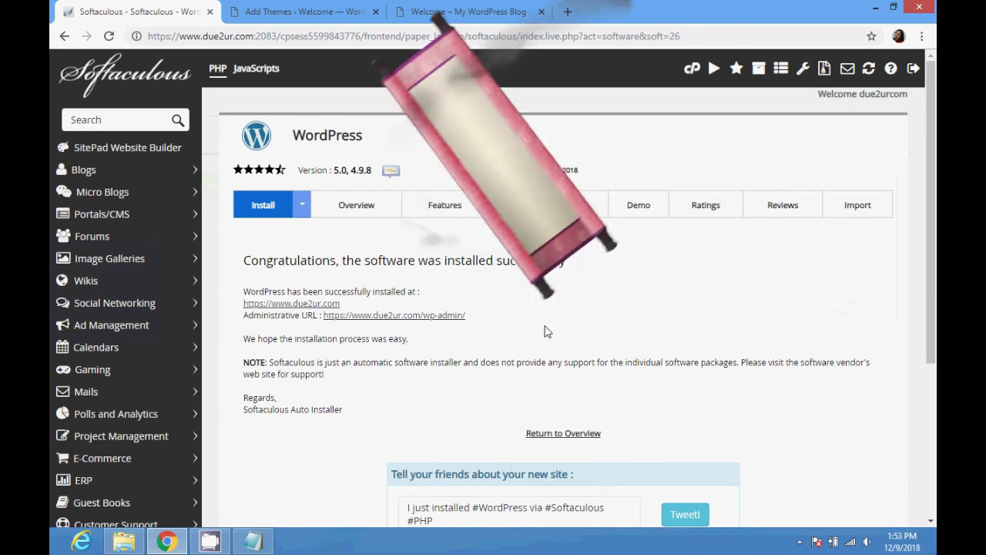